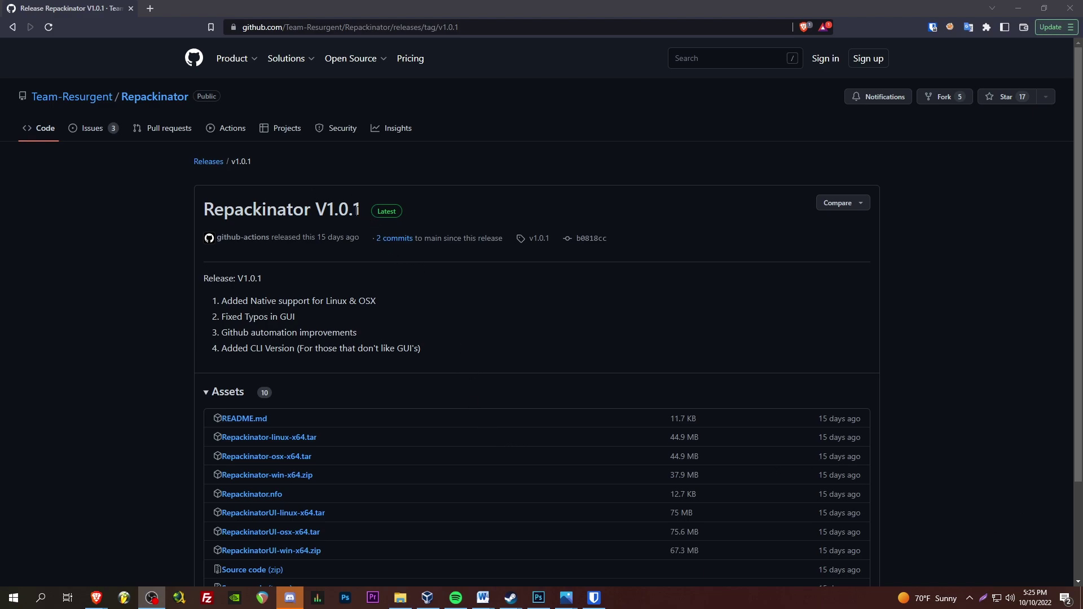
# Open the Repackinator repository's main page and review its file list and README, including the release changes and core features
pyautogui.click(159, 106)
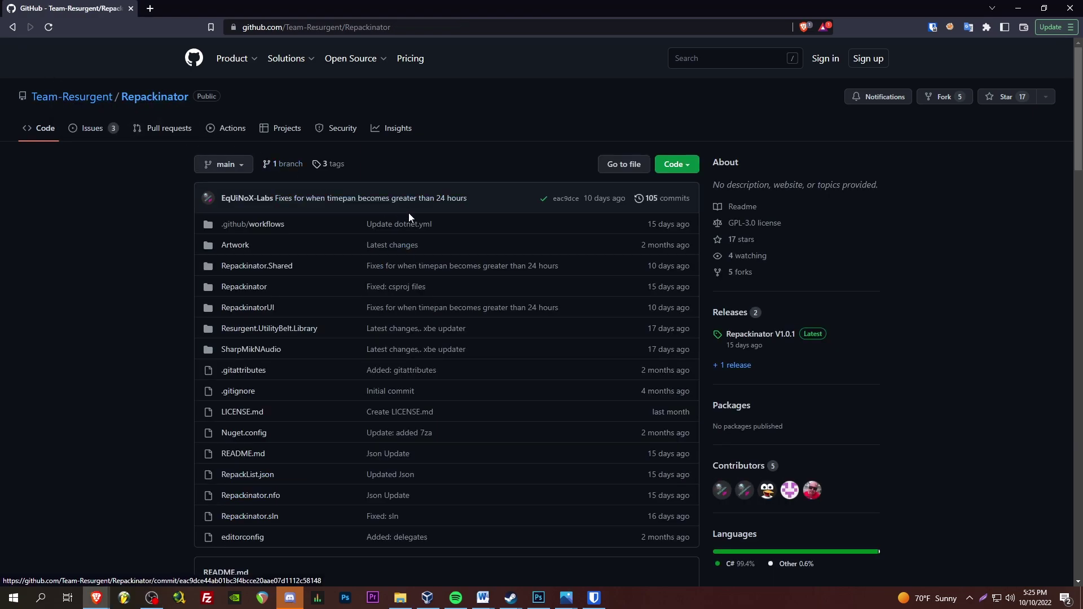
pyautogui.scroll(-7, 473, 211)
pyautogui.scroll(4, 476, 213)
pyautogui.scroll(1, 479, 218)
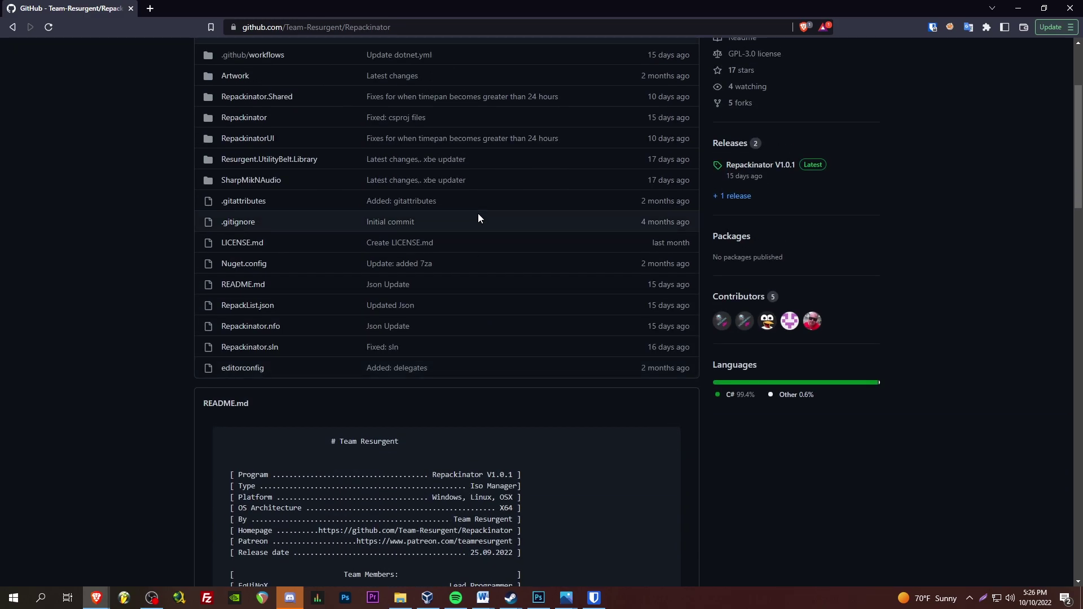
pyautogui.scroll(-2, 488, 181)
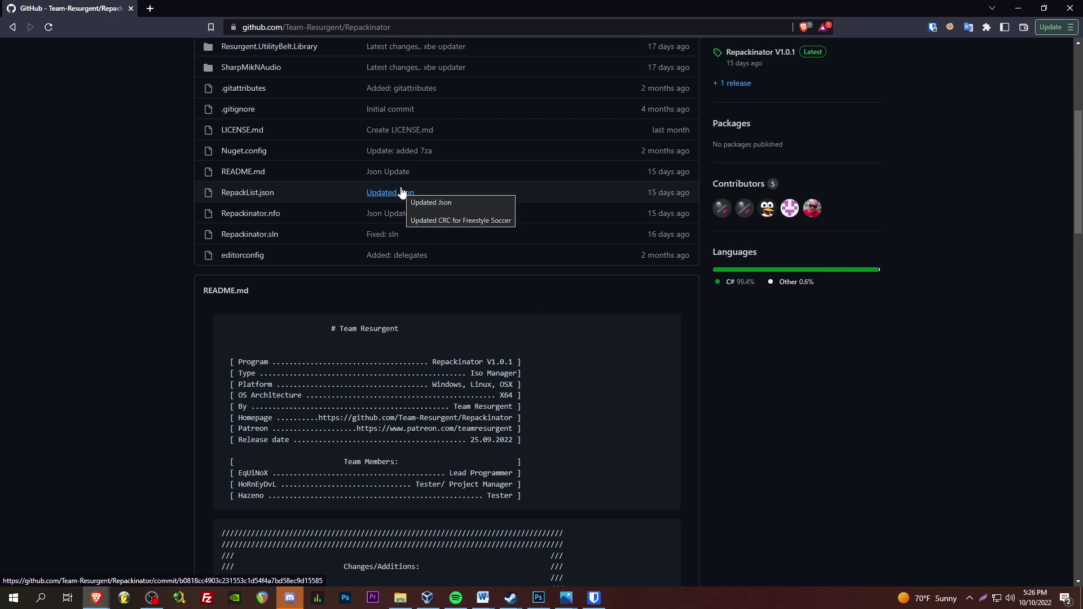
pyautogui.scroll(-6, 401, 193)
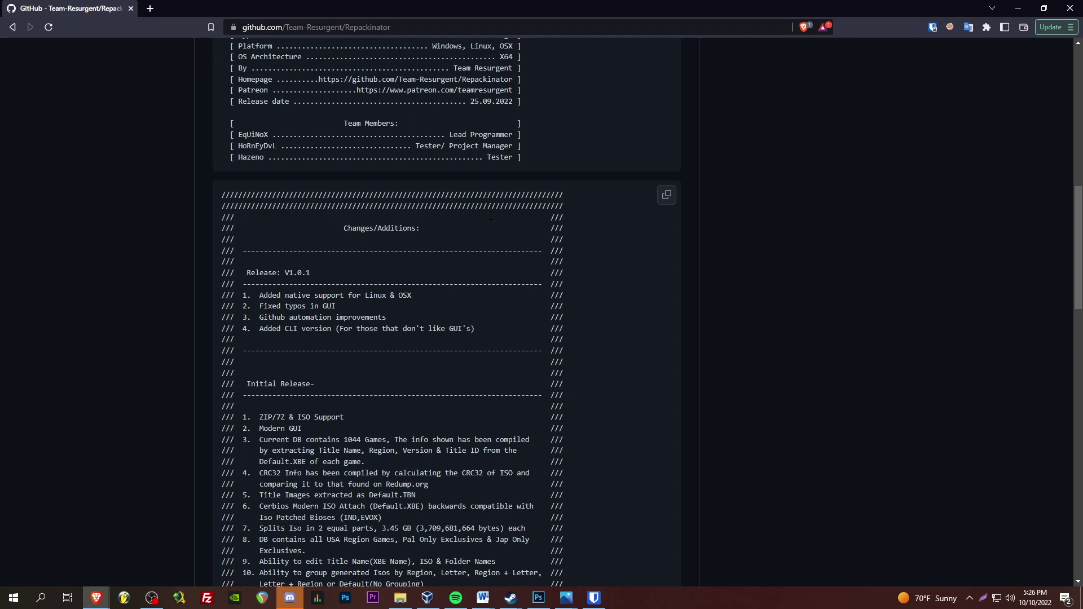
pyautogui.scroll(3, 490, 216)
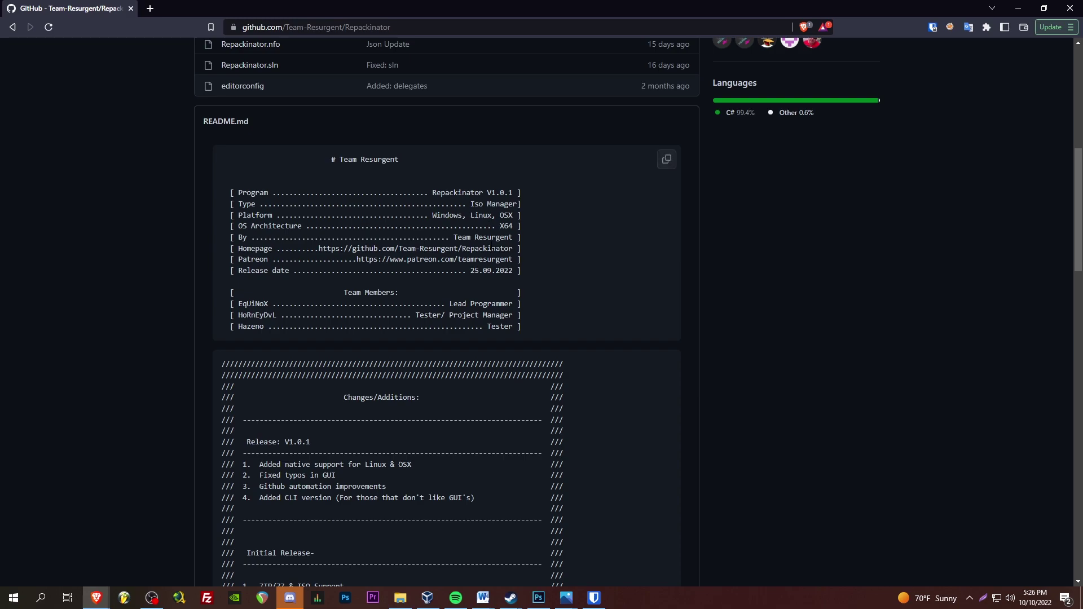
pyautogui.scroll(3, 515, 181)
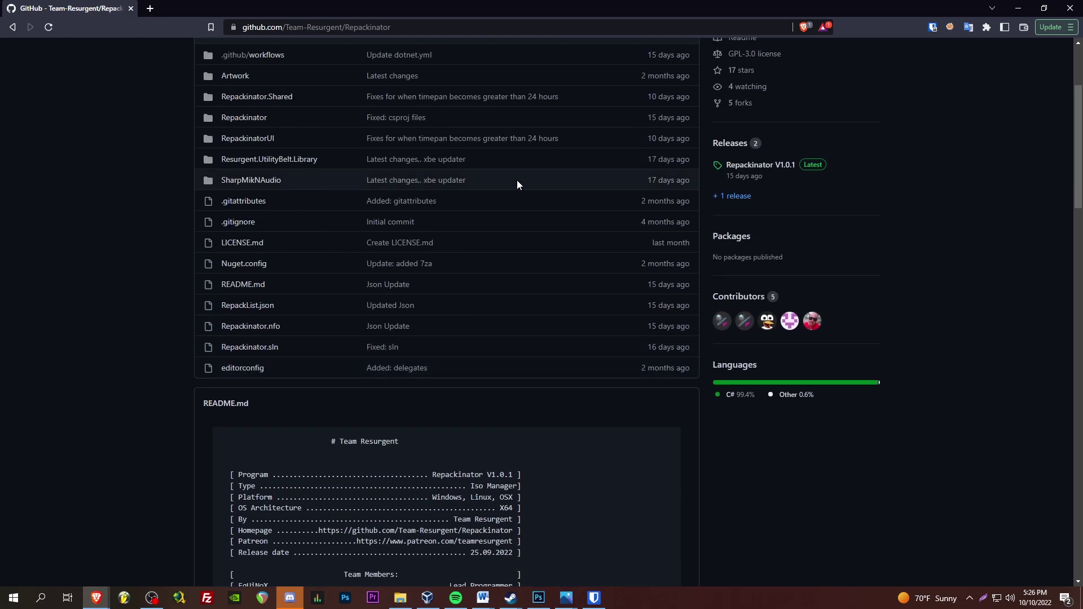
pyautogui.scroll(-3, 481, 177)
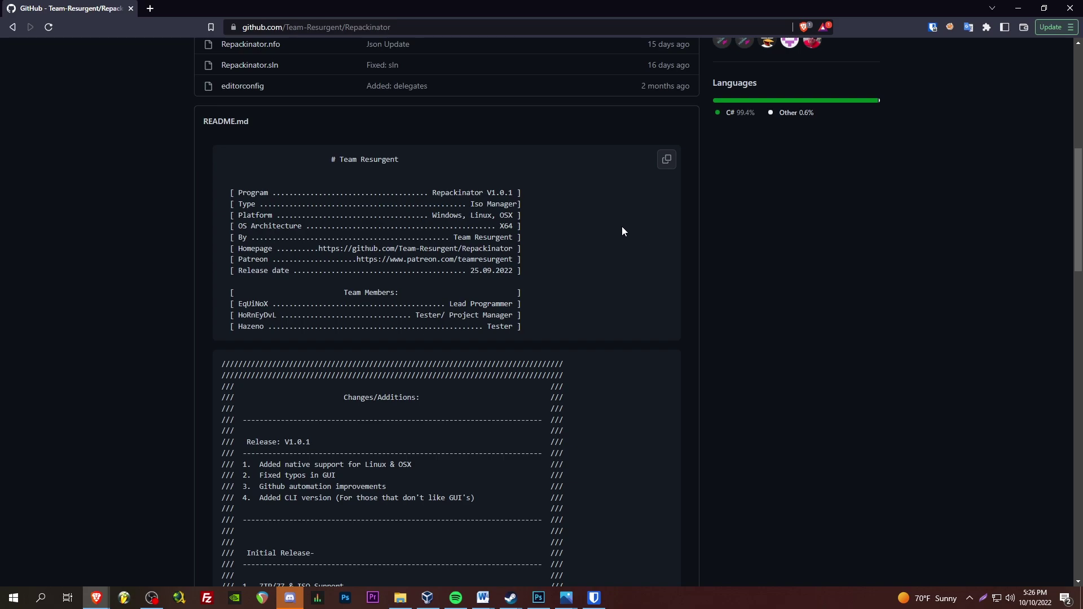
pyautogui.scroll(-4, 621, 226)
pyautogui.scroll(4, 621, 226)
pyautogui.scroll(-10, 611, 222)
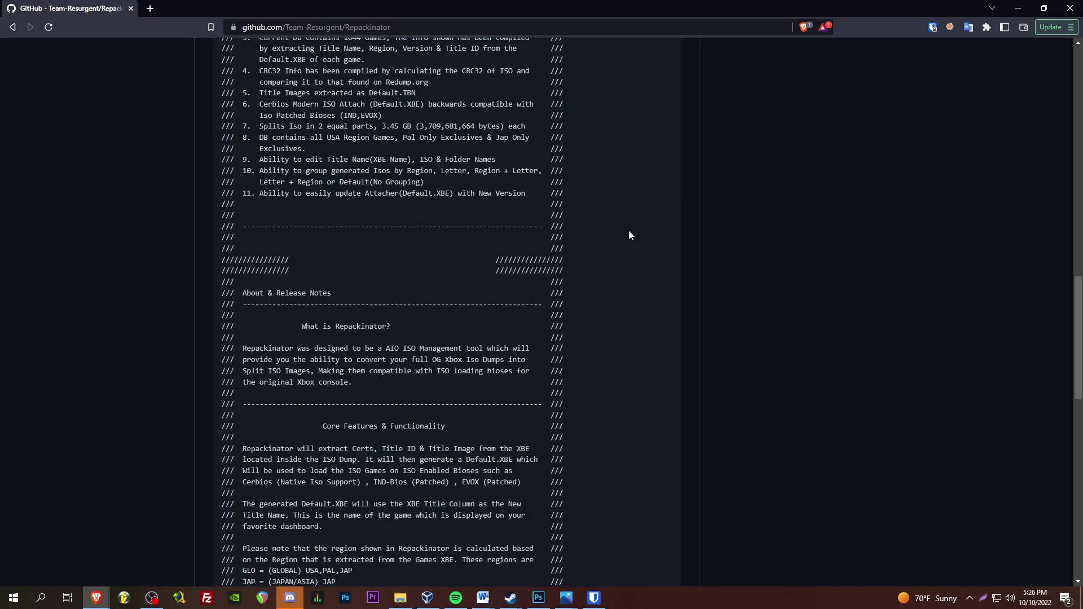
pyautogui.scroll(-6, 643, 233)
pyautogui.scroll(10, 663, 237)
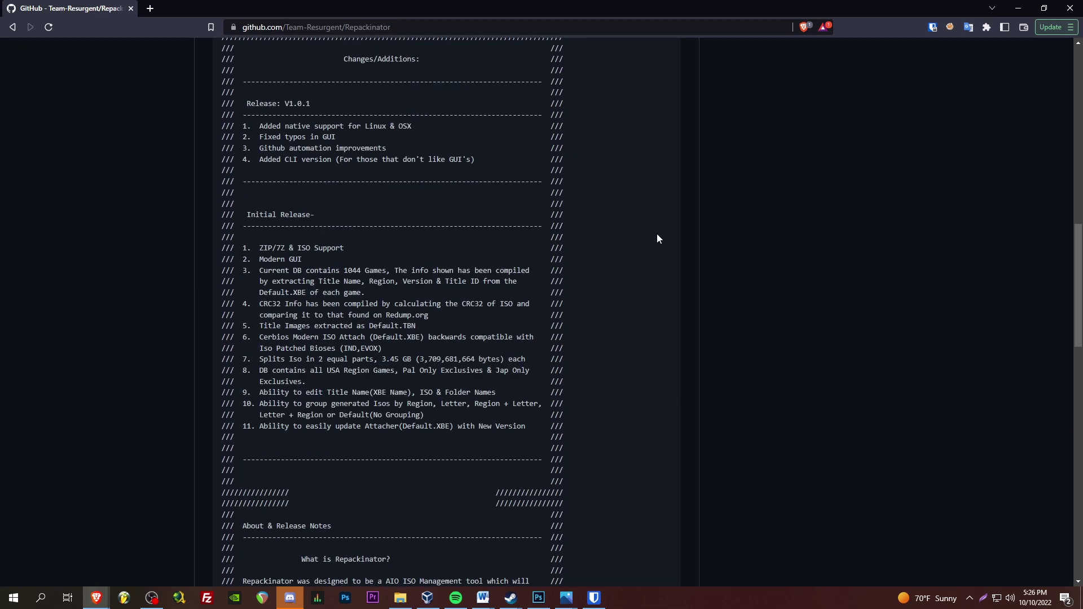
pyautogui.scroll(3, 657, 238)
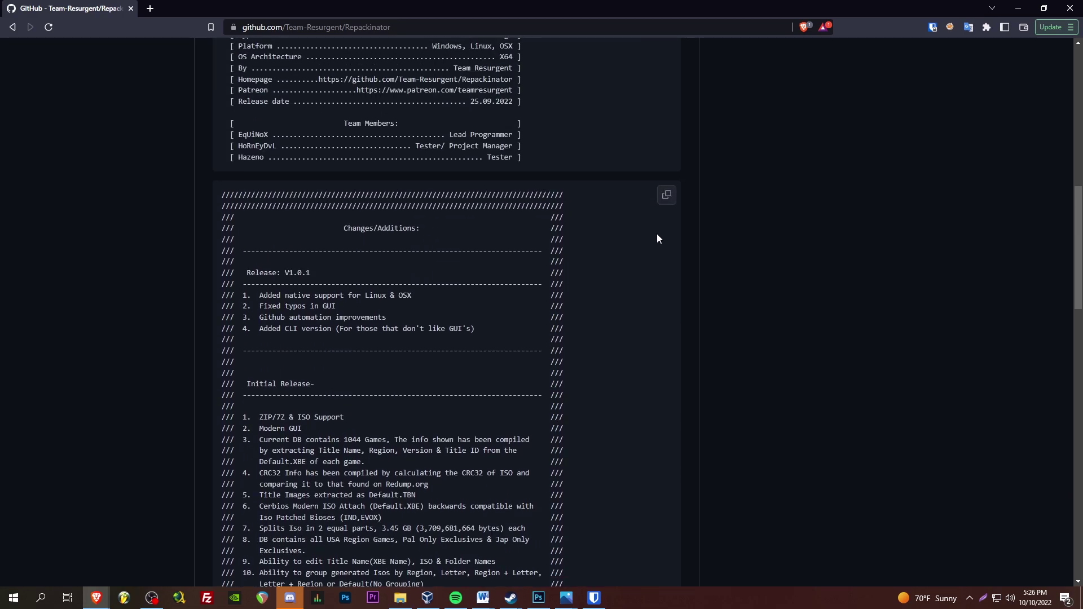
pyautogui.scroll(15, 620, 333)
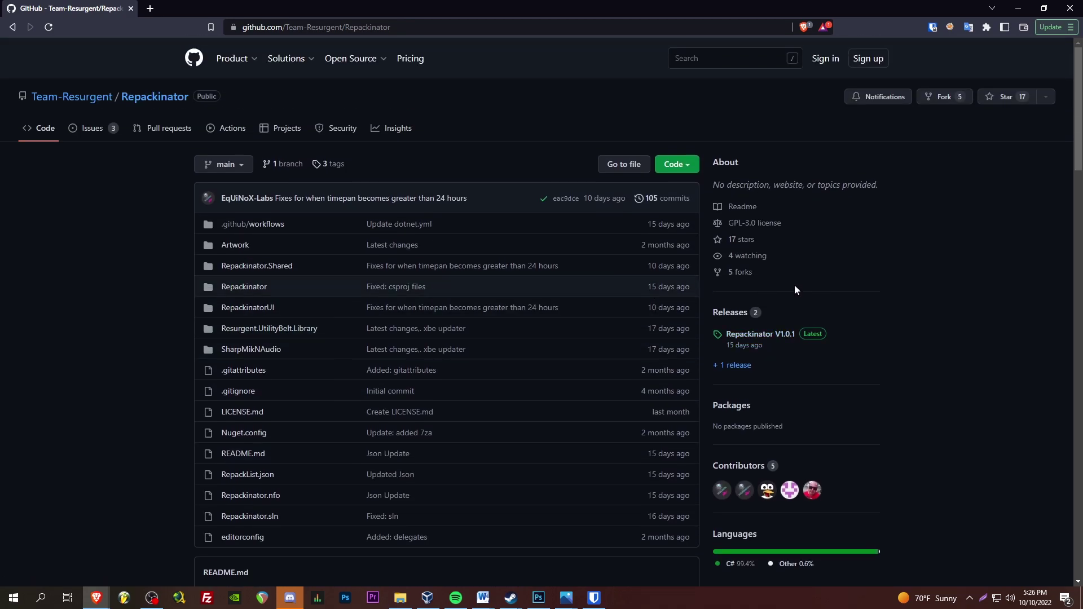
# Open the repository's full releases list and look over the downloadable assets of Repackinator V1.0.1 and V1.0
pyautogui.click(746, 366)
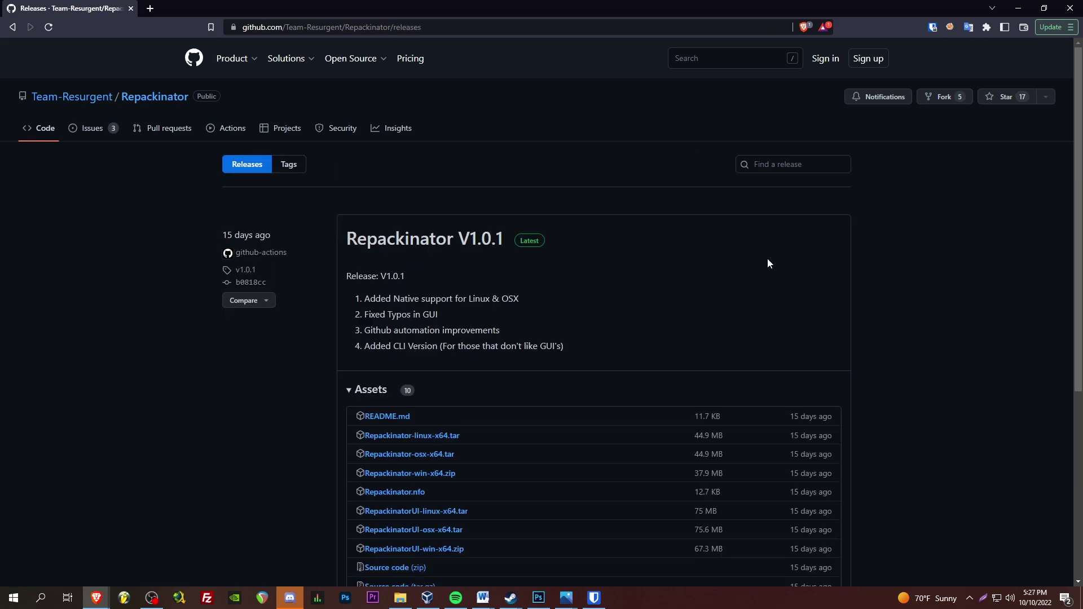
pyautogui.scroll(-5, 598, 251)
pyautogui.scroll(5, 567, 273)
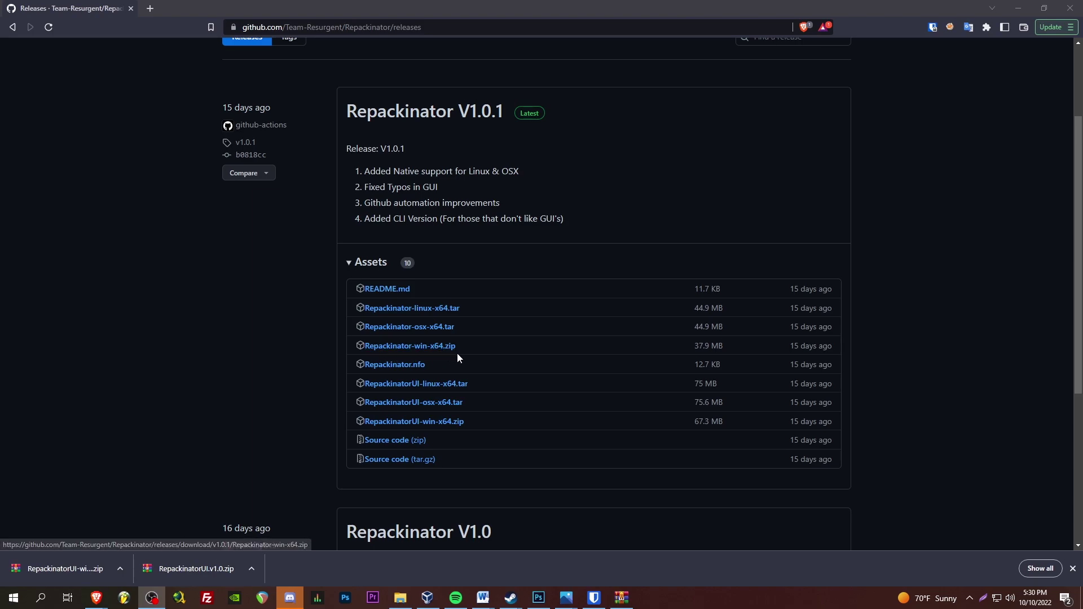
pyautogui.scroll(-1, 493, 336)
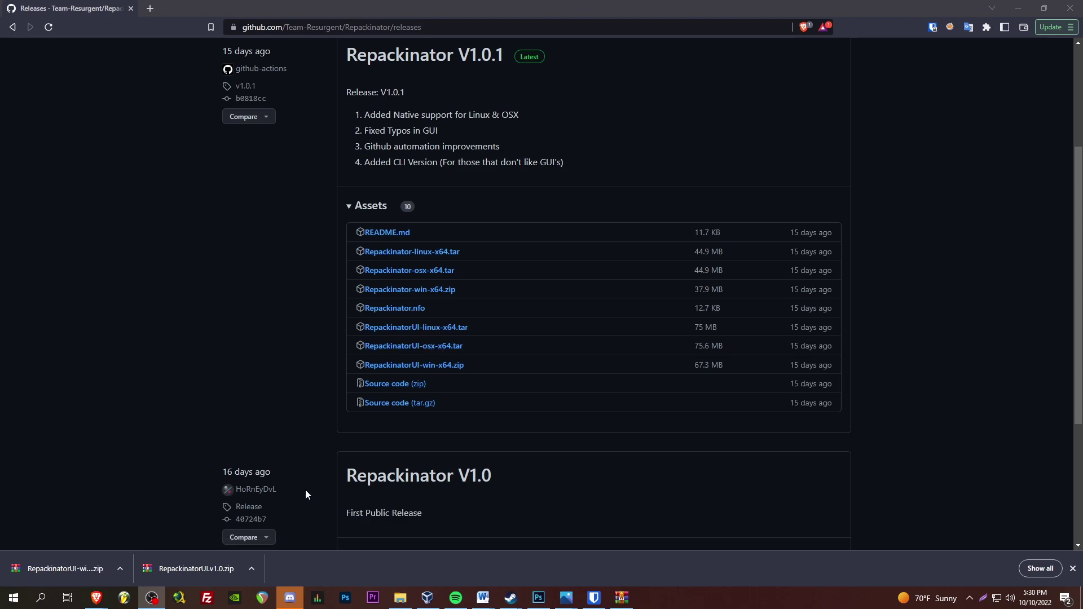
# Open the downloaded RepackinatorUI-win-x64.zip archive and reposition its window over the browser page
pyautogui.click(49, 562)
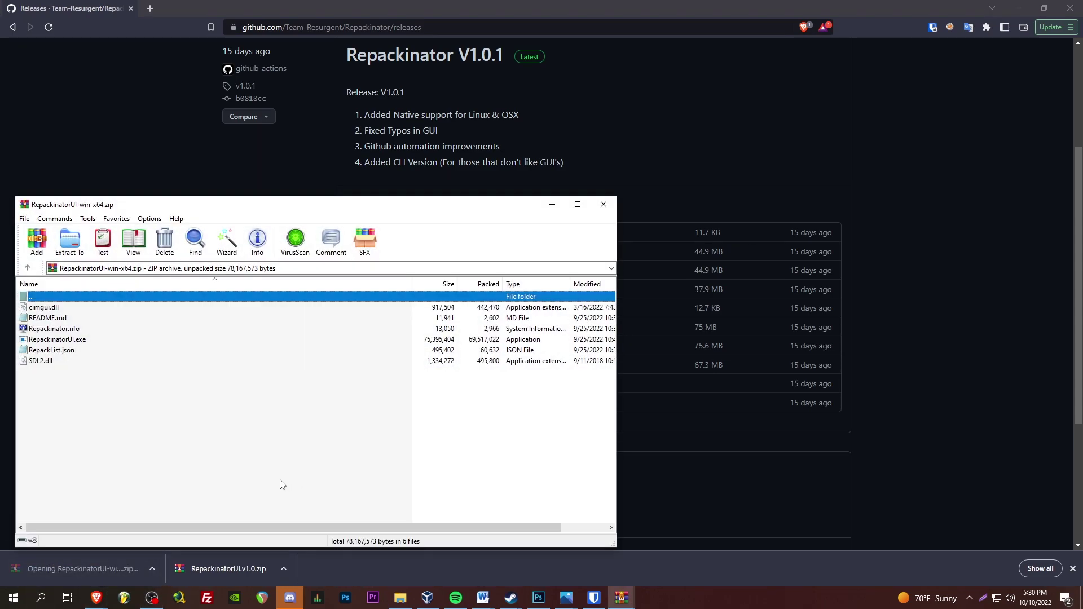
pyautogui.moveTo(273, 209); pyautogui.dragTo(331, 137)
pyautogui.click(135, 315)
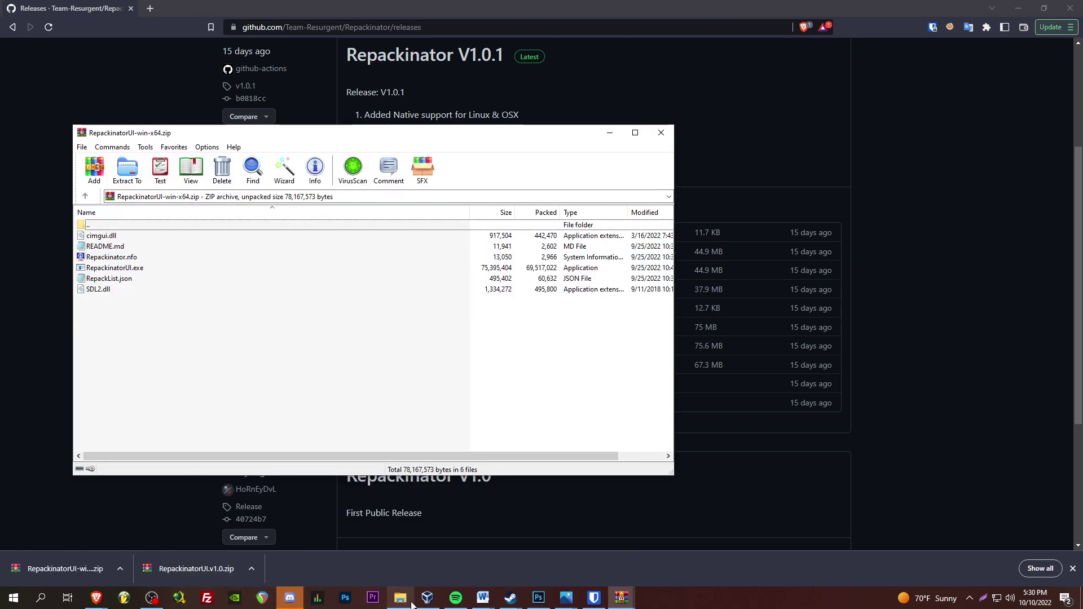
# Extract all six files from the RepackinatorUI archive into the Desktop\ogxbox\Repackinator folder in File Explorer, and minimize the archive window
pyautogui.moveTo(411, 602)
pyautogui.click(405, 575)
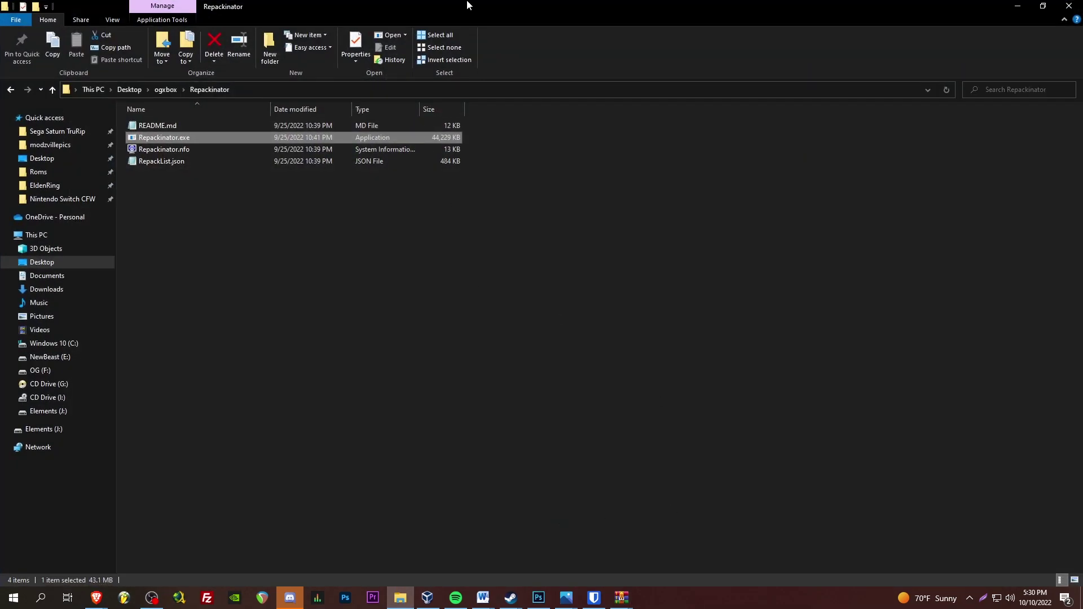
pyautogui.moveTo(467, 4); pyautogui.dragTo(627, 77)
pyautogui.moveTo(154, 348); pyautogui.dragTo(732, 358)
pyautogui.click(565, 209)
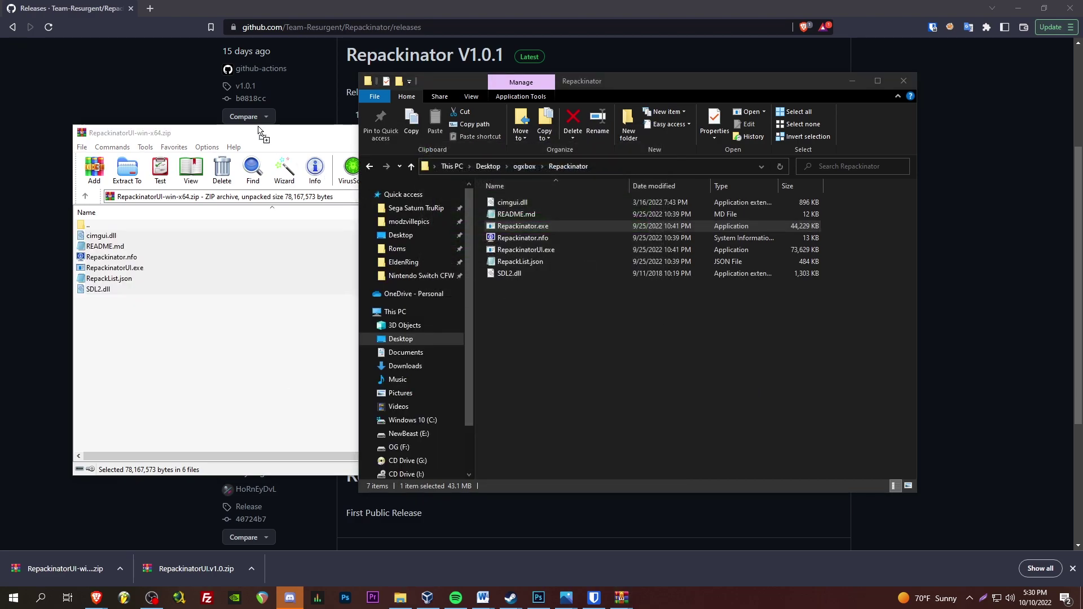
pyautogui.click(276, 133)
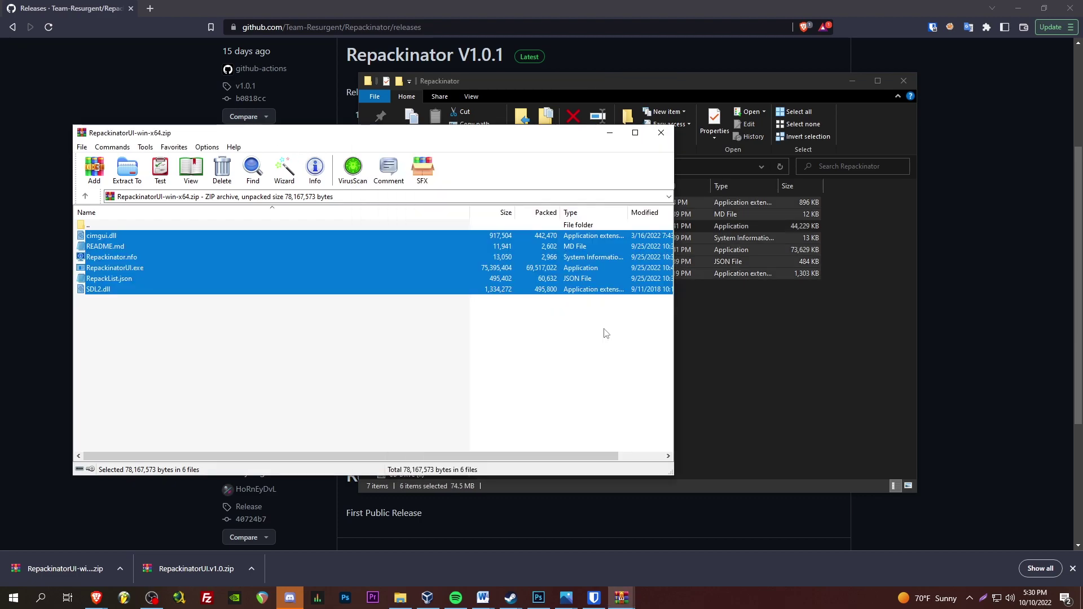
pyautogui.click(610, 133)
pyautogui.click(541, 337)
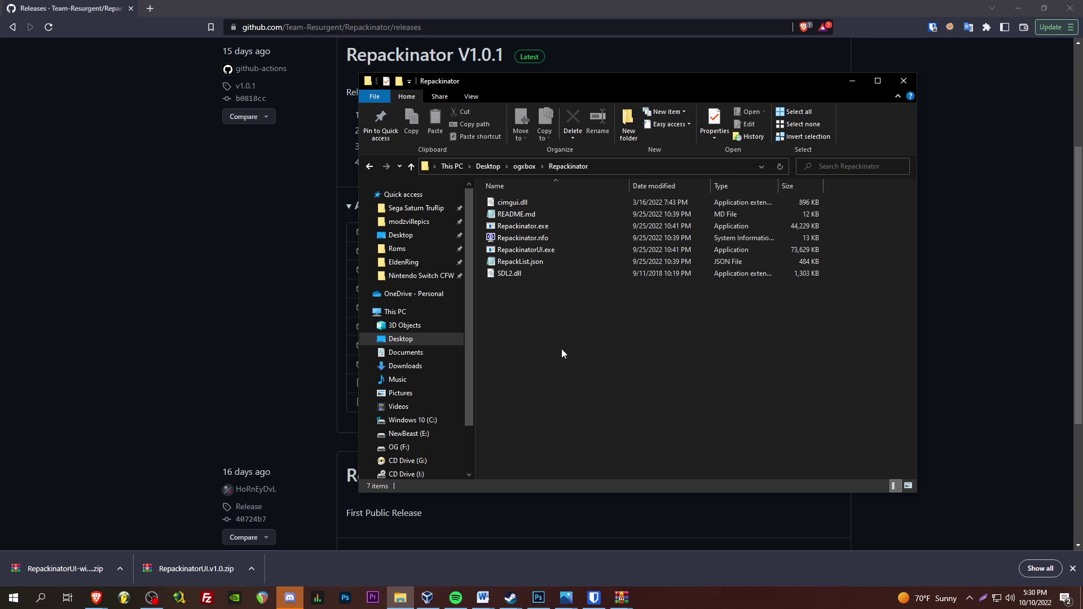
# Launch RepackinatorUI.exe, look through its game list, and set the interface style to Classic
pyautogui.click(537, 224)
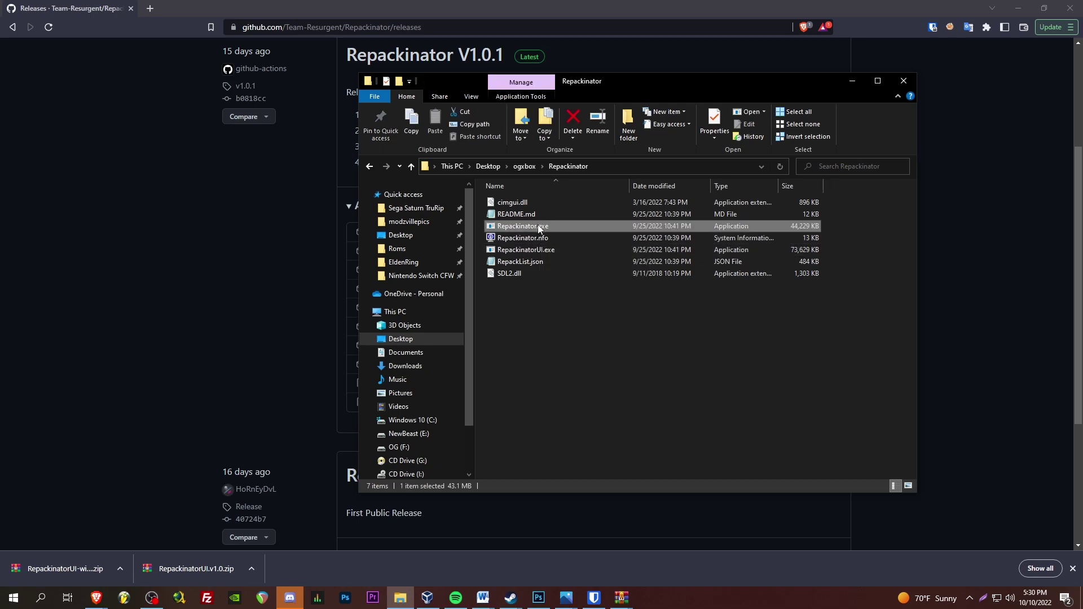
pyautogui.doubleClick(546, 250)
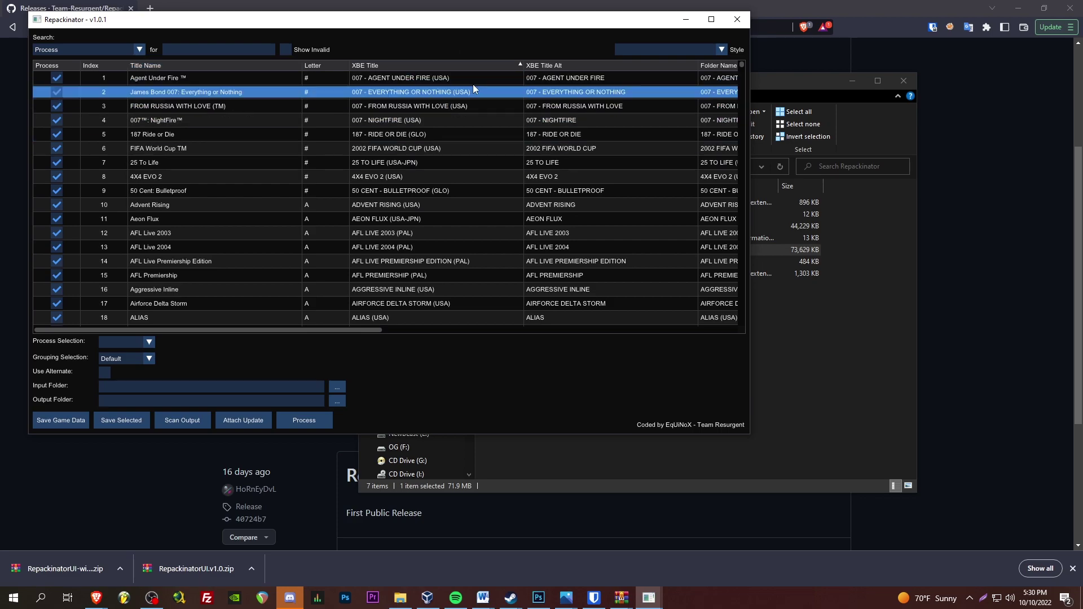
pyautogui.scroll(-20, 417, 169)
pyautogui.moveTo(740, 93); pyautogui.dragTo(731, 52)
pyautogui.scroll(-1, 731, 52)
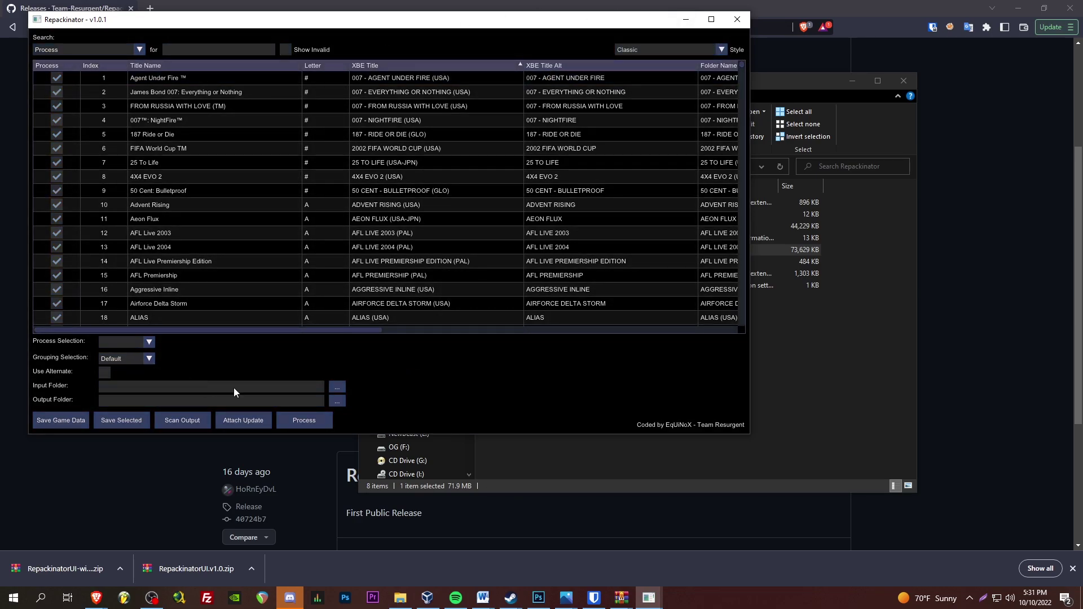
# Set the input folder to J:\xbox
pyautogui.click(338, 387)
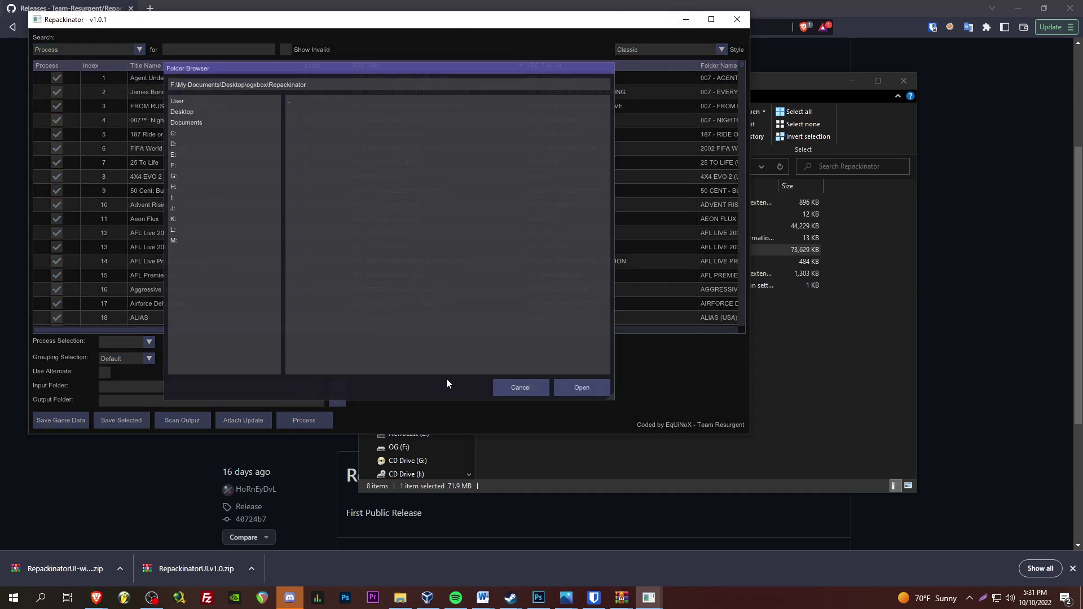
pyautogui.click(187, 208)
pyautogui.scroll(-2, 408, 227)
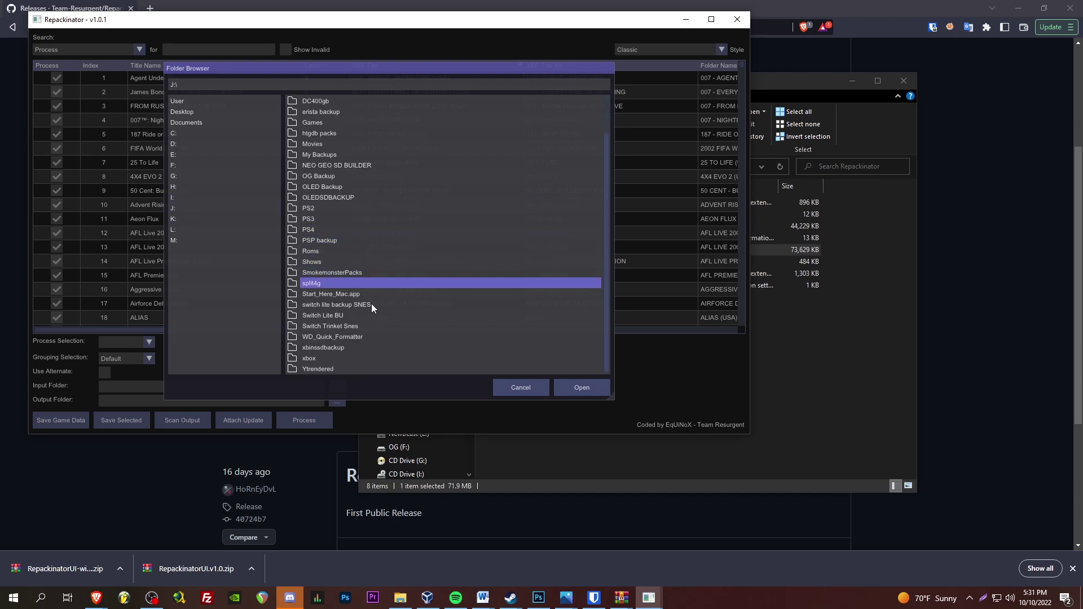
pyautogui.doubleClick(329, 359)
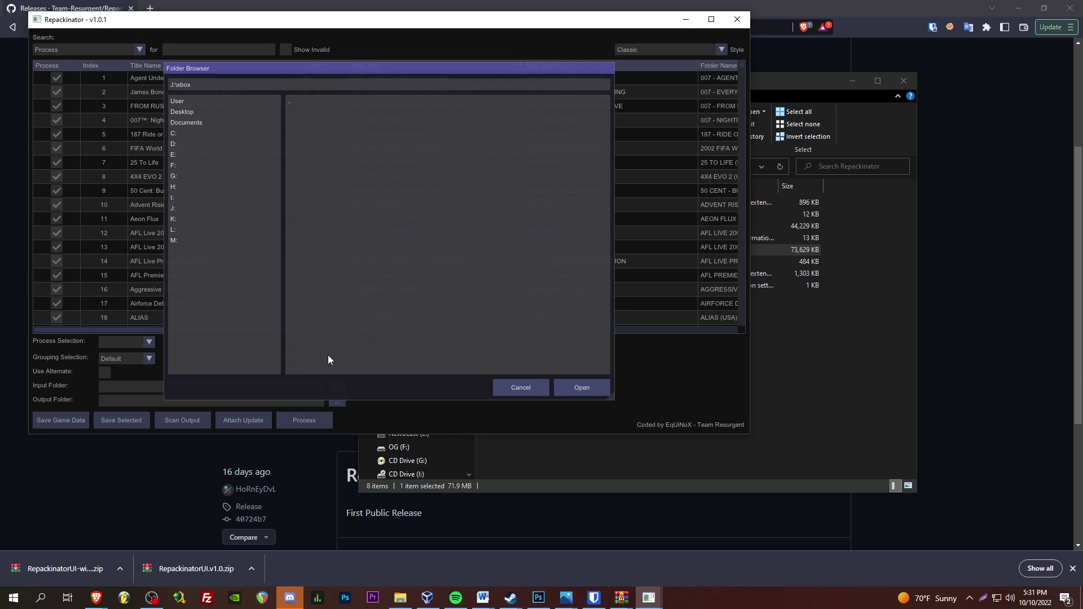
pyautogui.click(581, 389)
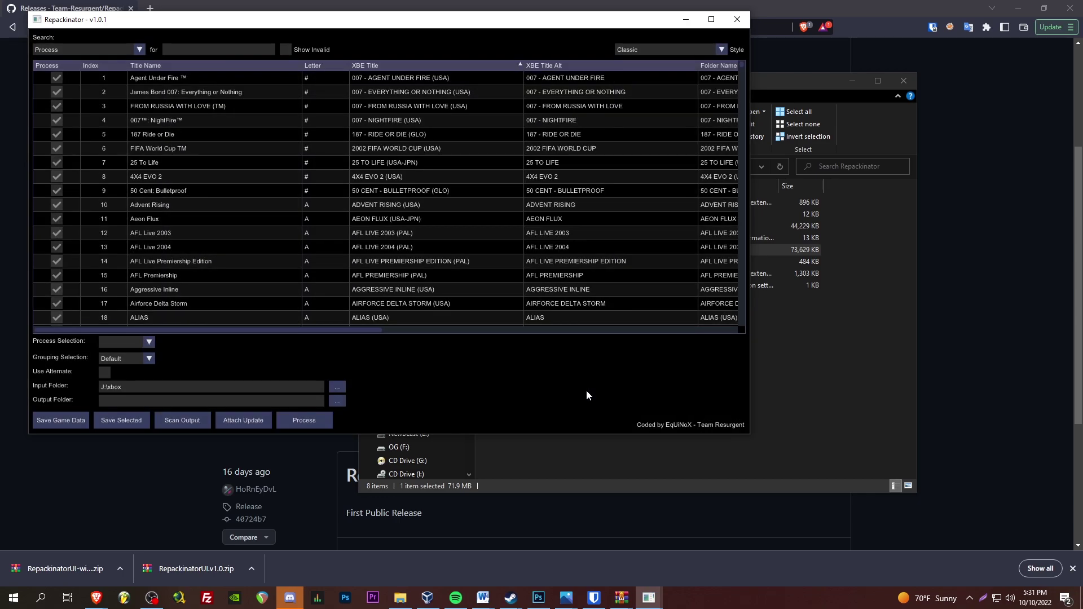
# Set the output folder to J:\xbox
pyautogui.click(337, 400)
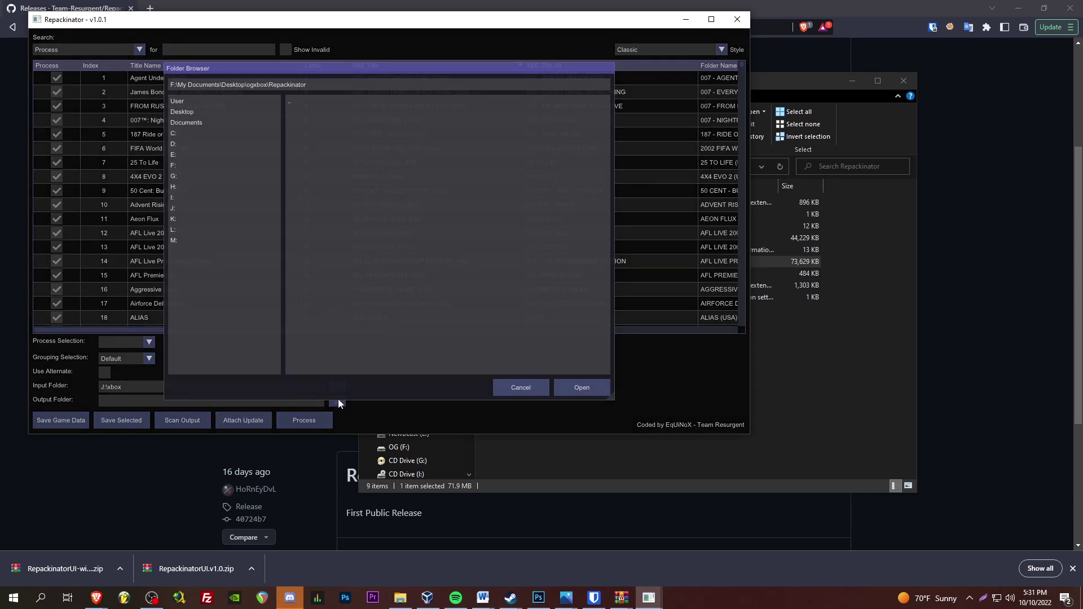
pyautogui.click(180, 210)
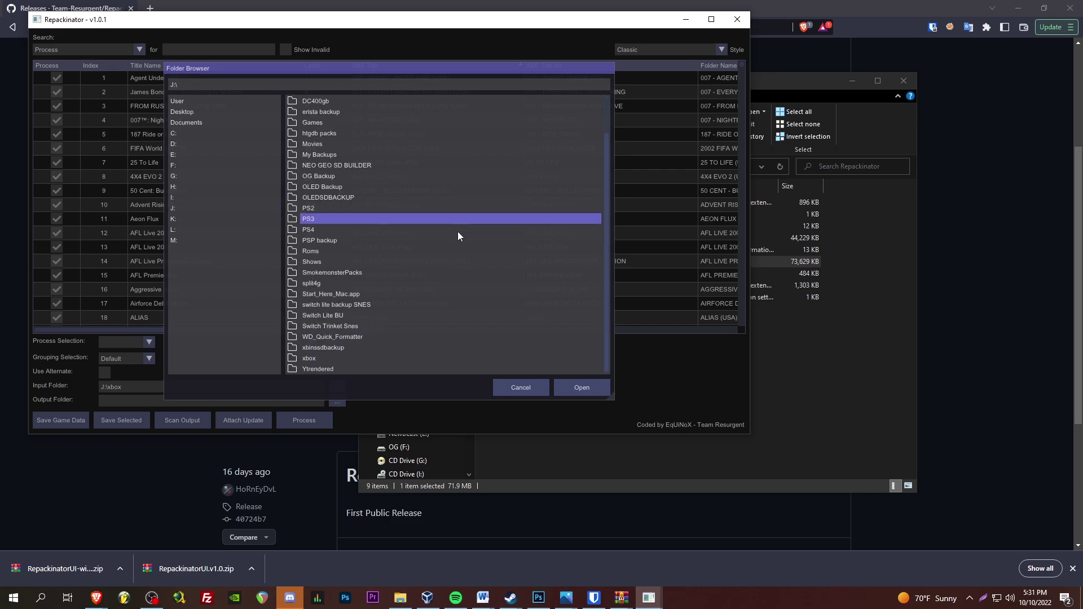
pyautogui.doubleClick(320, 357)
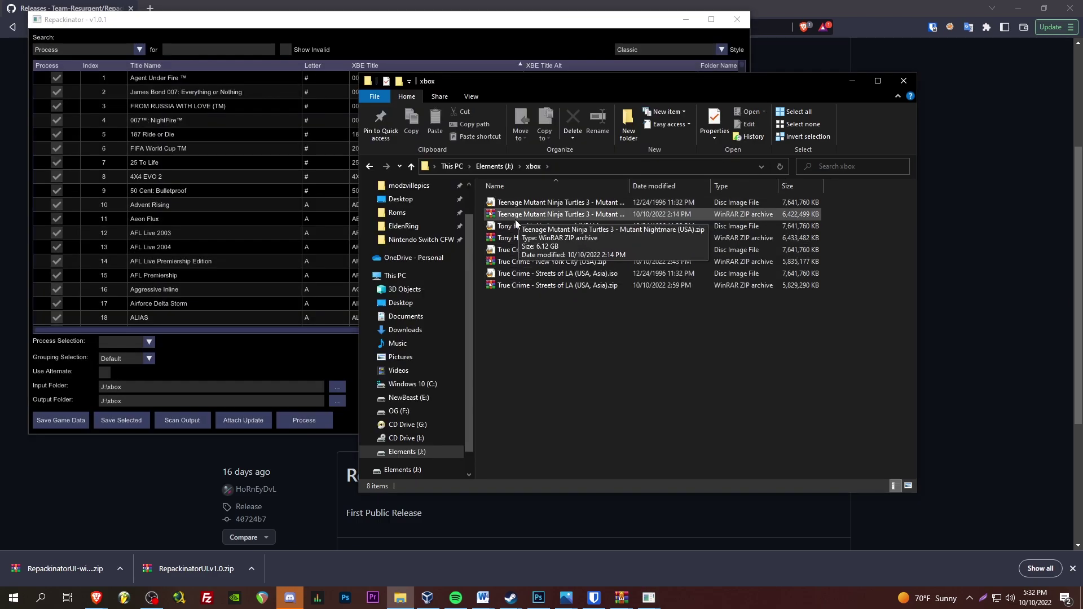
# Widen the name column in the J:\xbox folder and delete the four game ZIP archives, leaving the ISO files
pyautogui.doubleClick(630, 186)
pyautogui.click(603, 214)
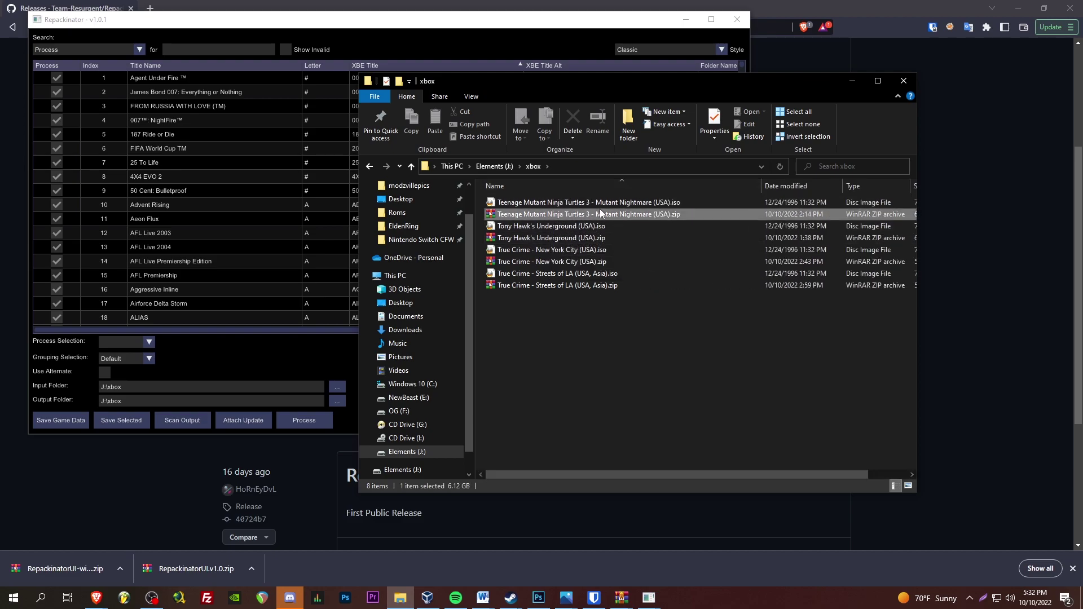
pyautogui.keyDown('ctrl'); pyautogui.click(529, 239); pyautogui.keyUp('ctrl')
pyautogui.keyDown('ctrl'); pyautogui.click(520, 267); pyautogui.keyUp('ctrl')
pyautogui.keyDown('ctrl'); pyautogui.click(519, 286); pyautogui.keyUp('ctrl')
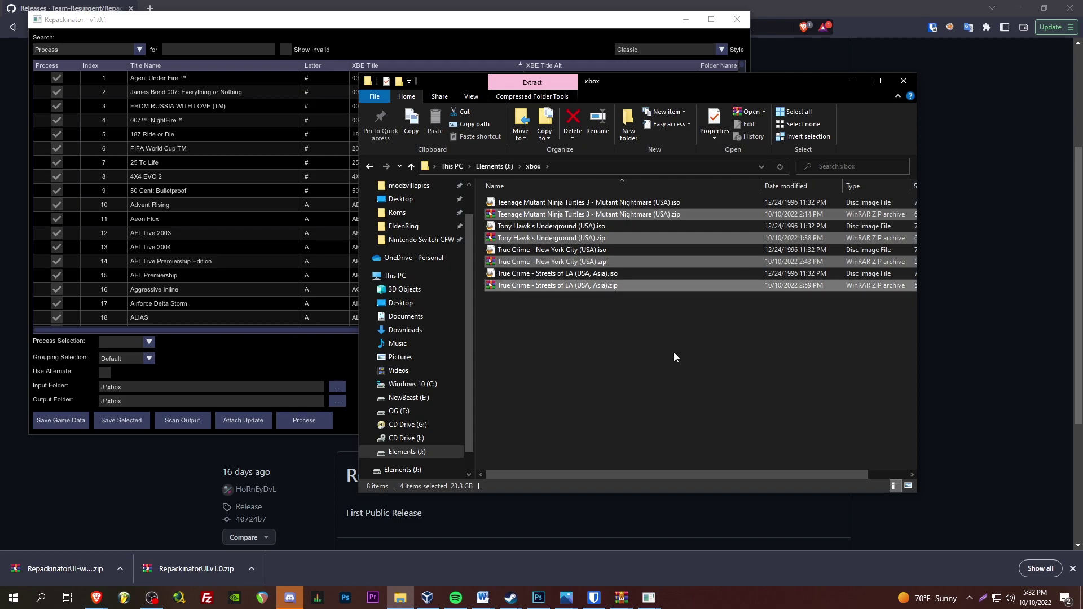
pyautogui.press('Delete')
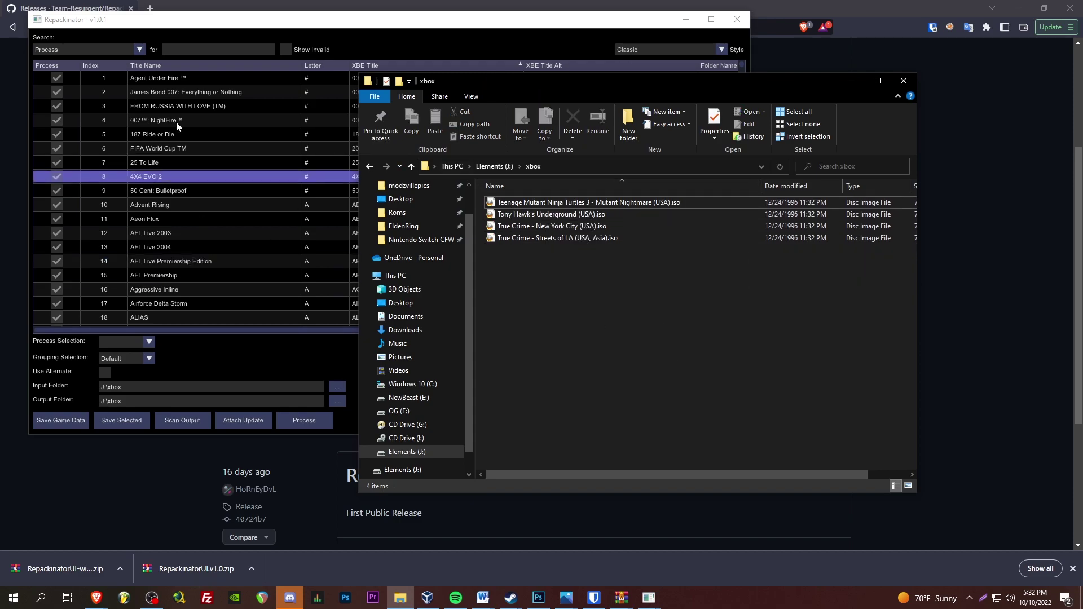
# Return to Repackinator and start processing the game ISOs in J:\xbox
pyautogui.click(267, 283)
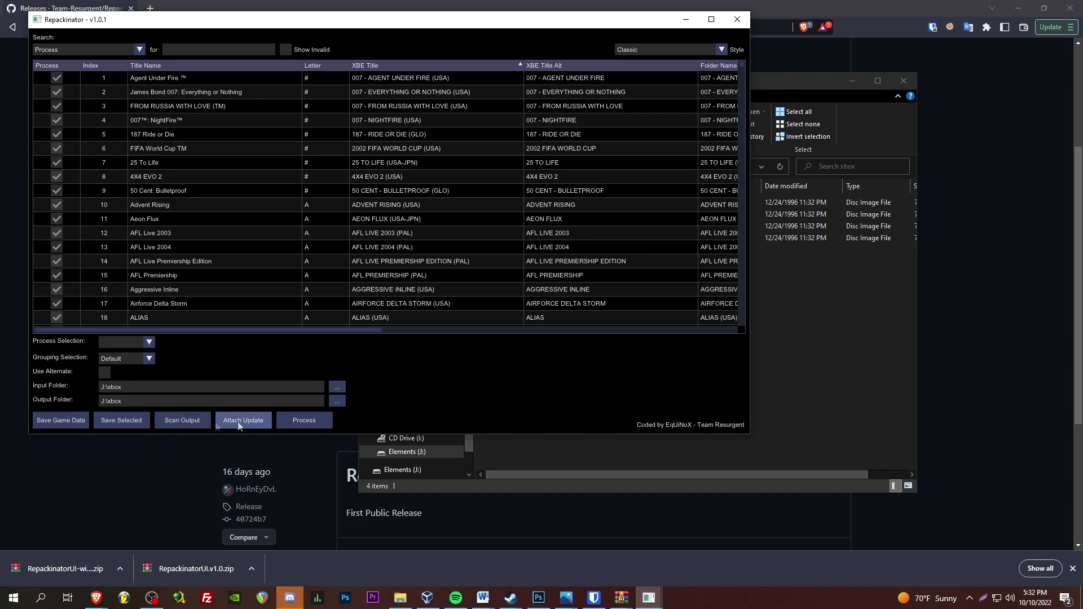
pyautogui.click(323, 421)
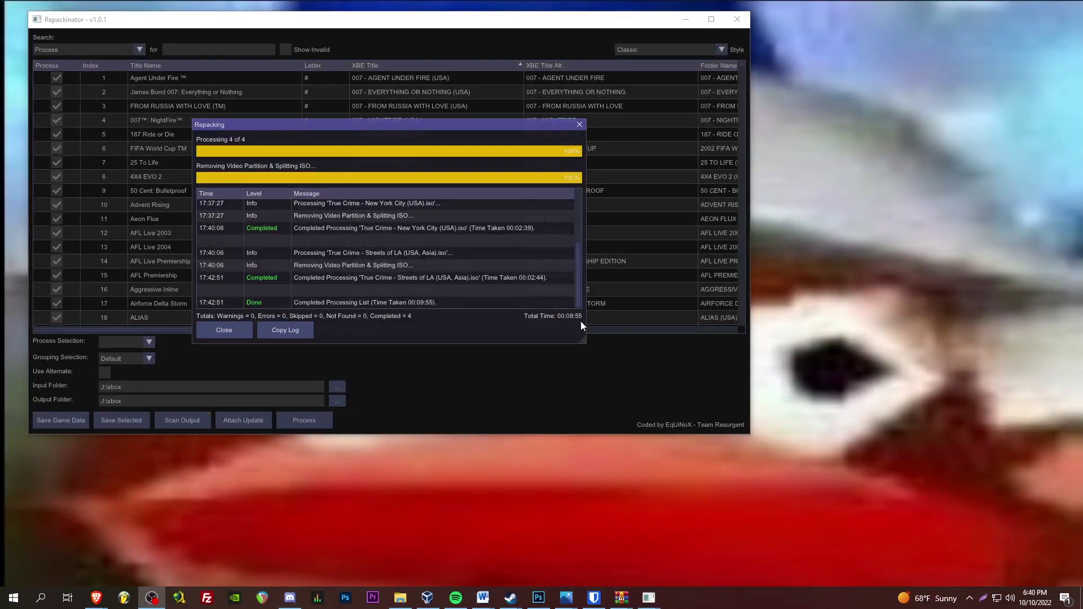
# Review the repacking log and inspect the split ISO files in the converted T.M.N.T 3 - MUTANT NIGHTMARE (USA) folder in File Explorer
pyautogui.scroll(3, 477, 287)
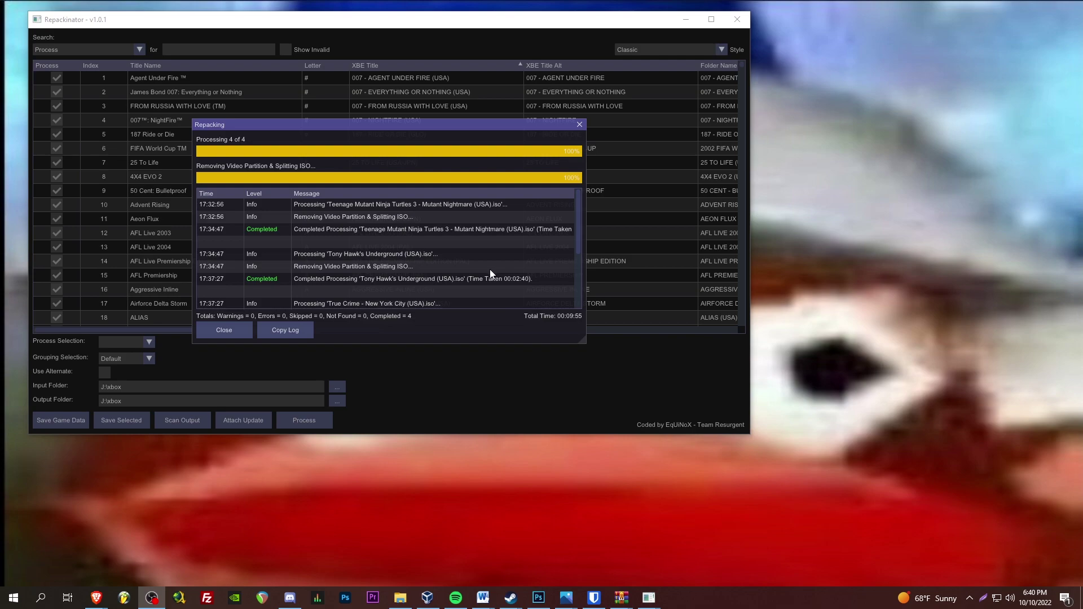
pyautogui.scroll(-3, 490, 274)
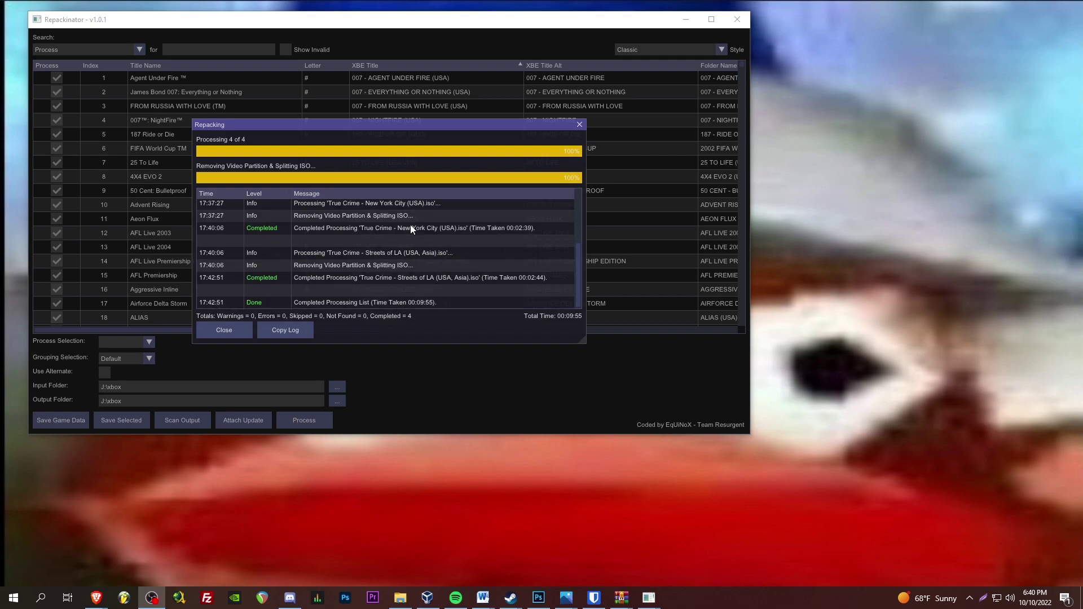
pyautogui.click(400, 598)
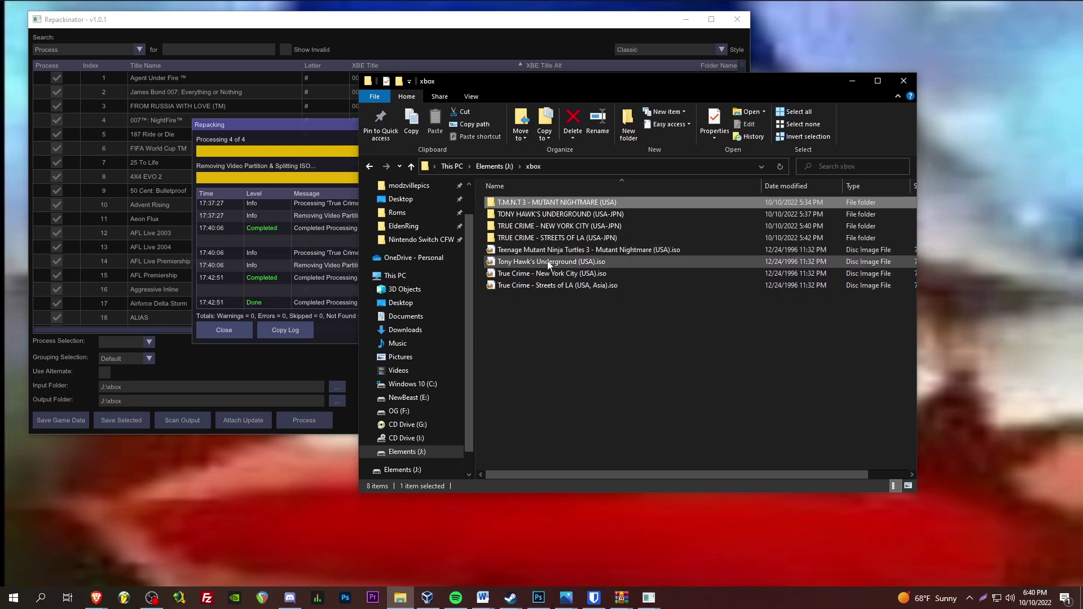
pyautogui.doubleClick(536, 201)
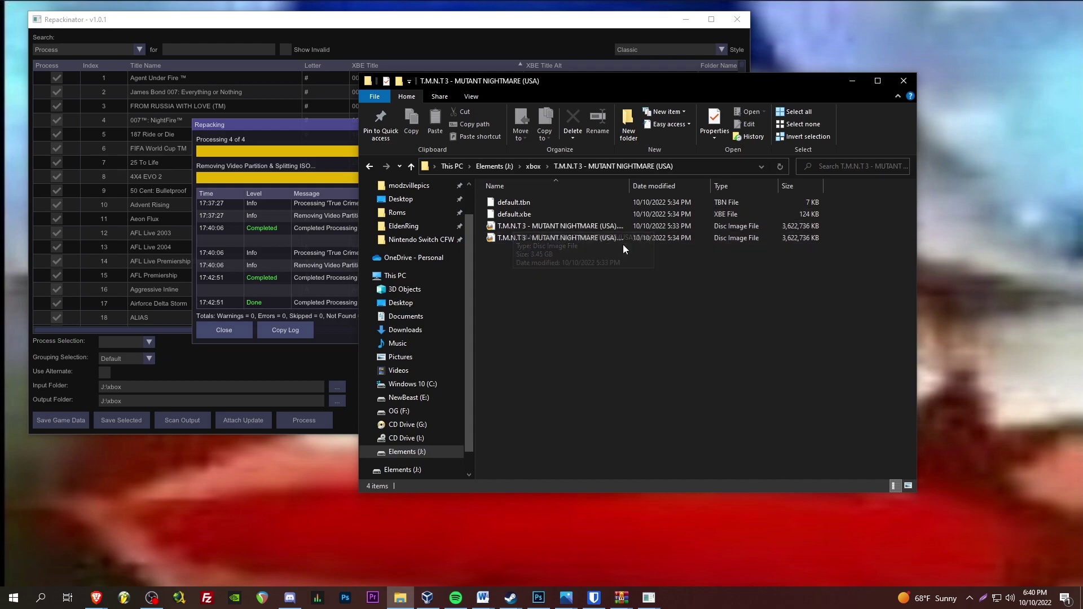
pyautogui.moveTo(629, 185); pyautogui.dragTo(664, 186)
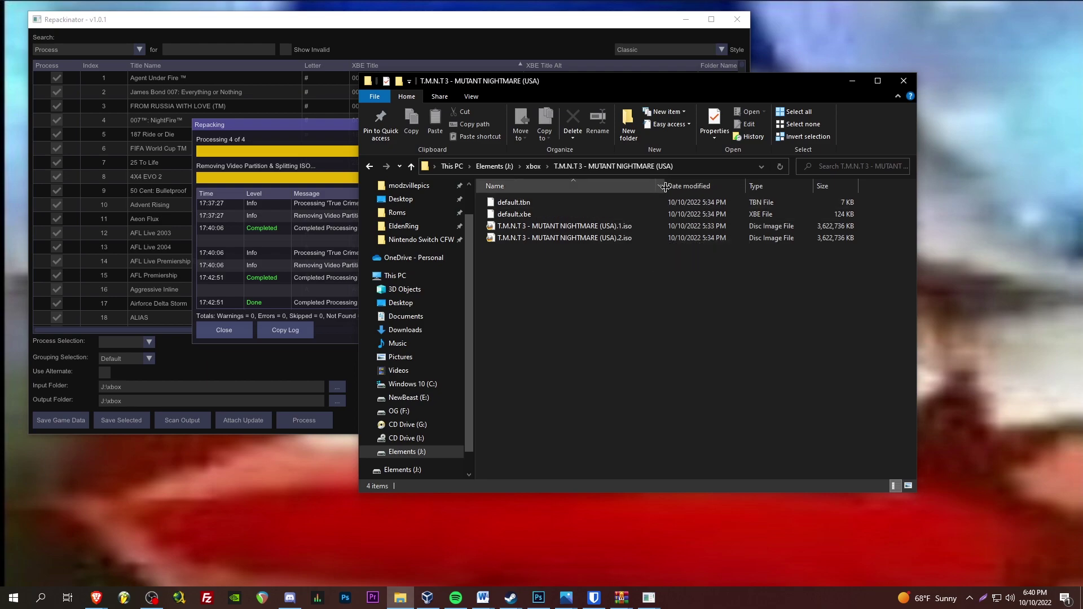
pyautogui.moveTo(666, 186); pyautogui.dragTo(585, 186)
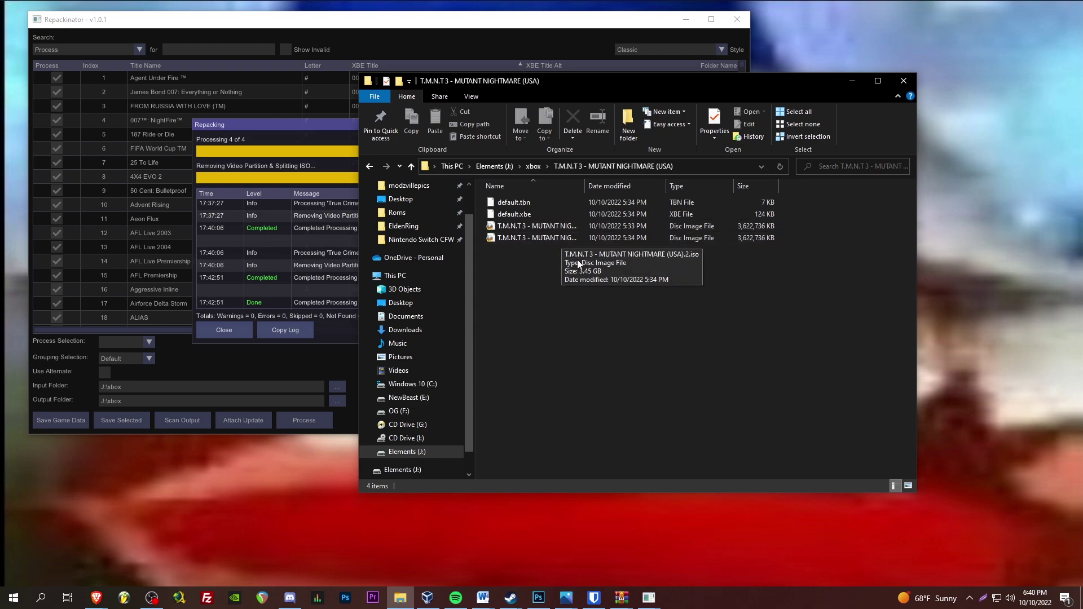
pyautogui.click(533, 166)
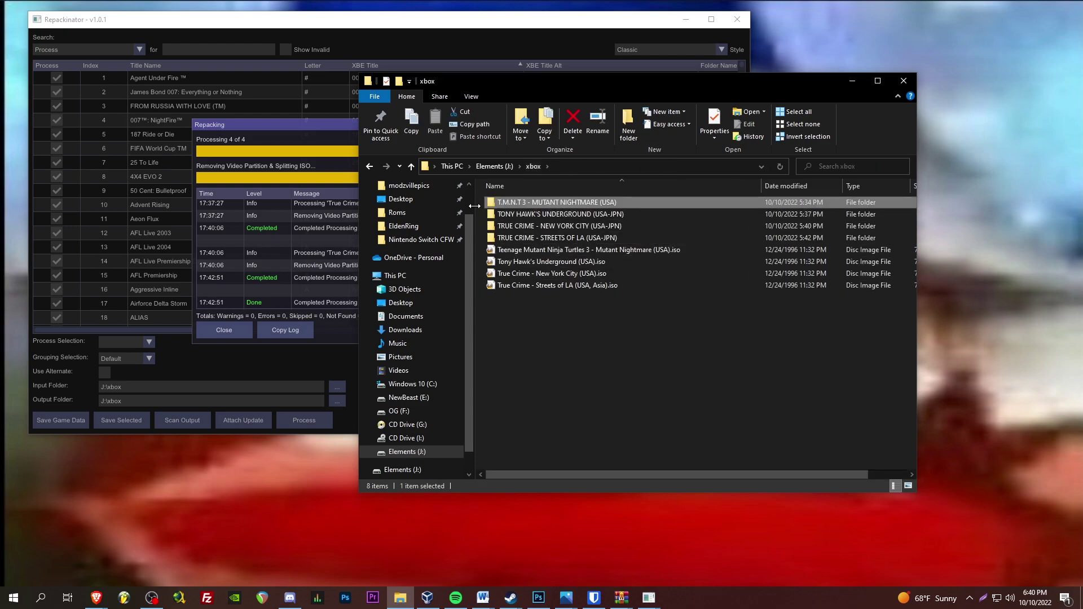
pyautogui.moveTo(477, 201); pyautogui.dragTo(513, 243)
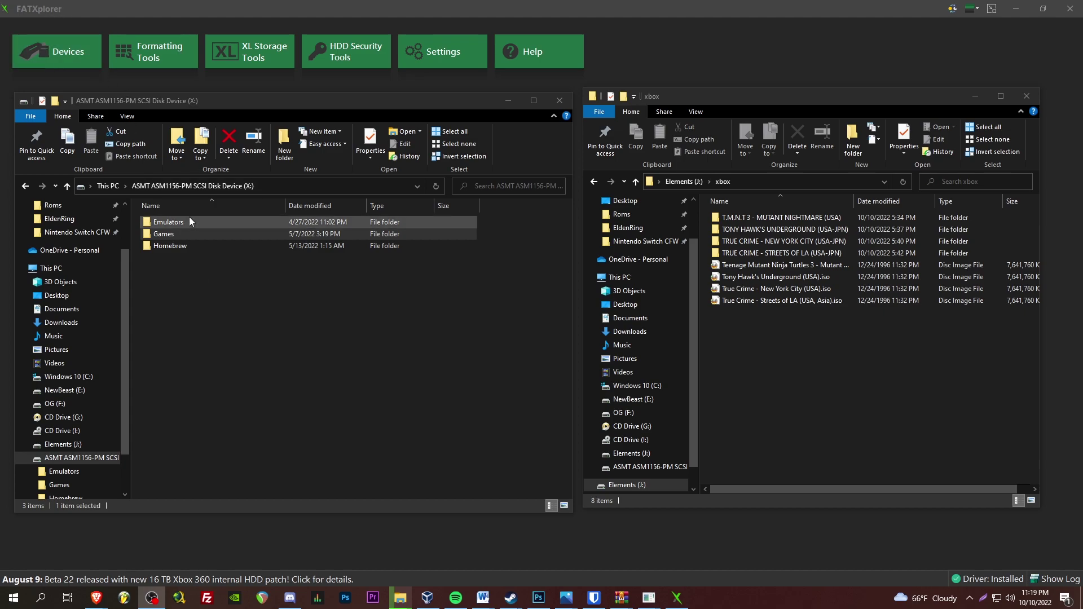
# Copy the four converted game folders from J:\xbox into the Games folder on the Xbox hard drive (X:)
pyautogui.click(168, 234)
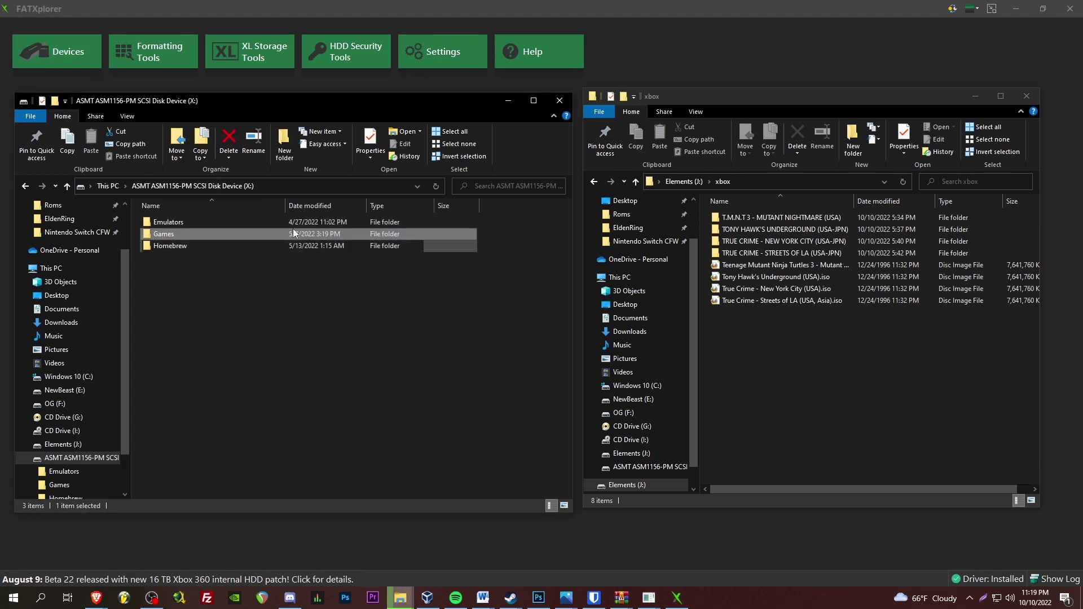
pyautogui.doubleClick(150, 236)
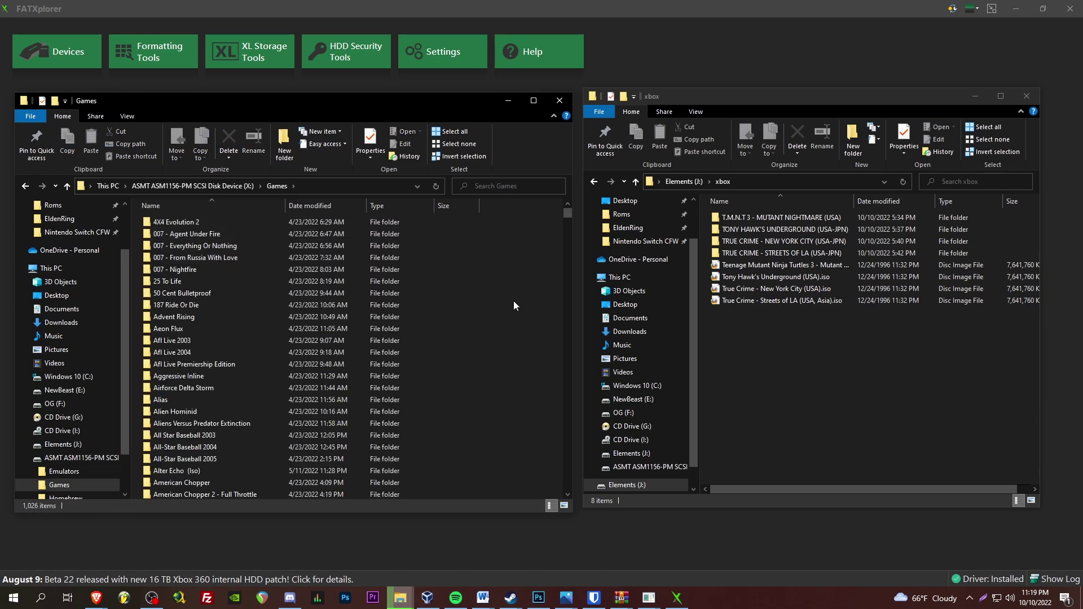
pyautogui.scroll(-15, 265, 291)
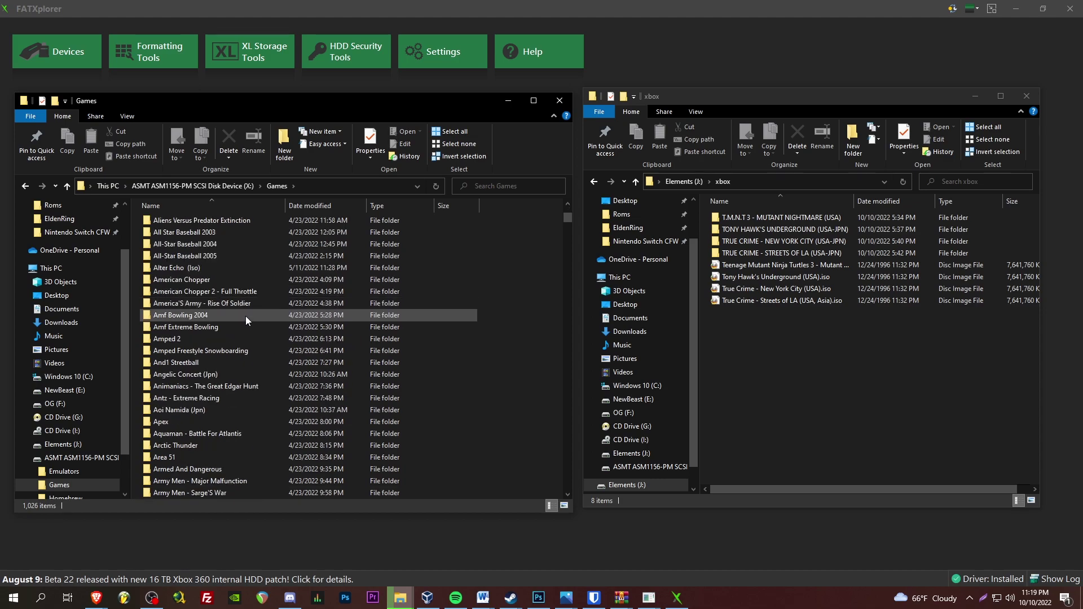
pyautogui.scroll(-20, 267, 377)
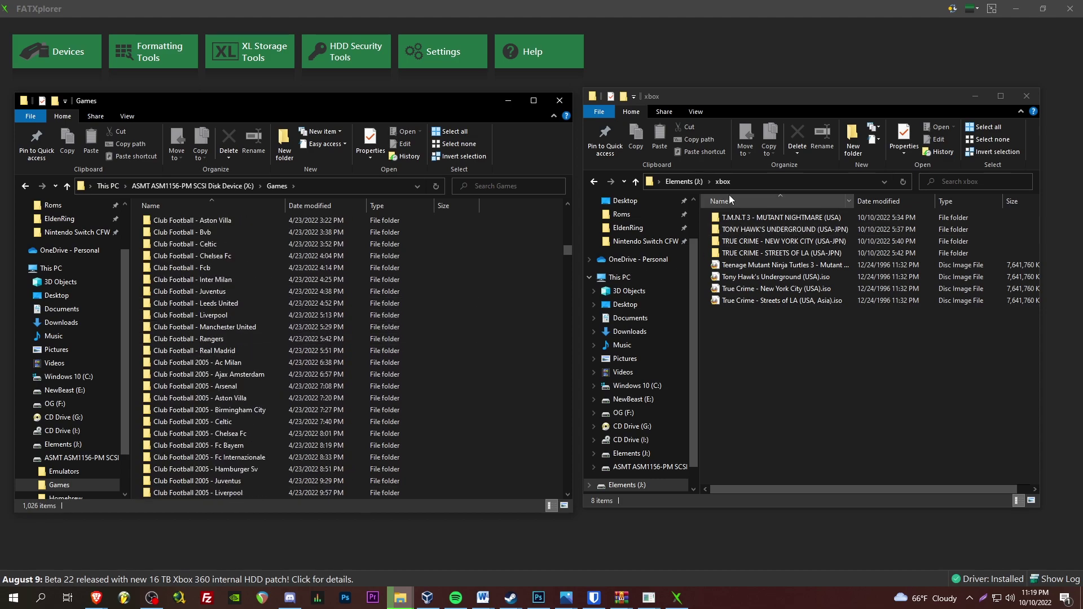
pyautogui.moveTo(703, 214); pyautogui.dragTo(756, 251)
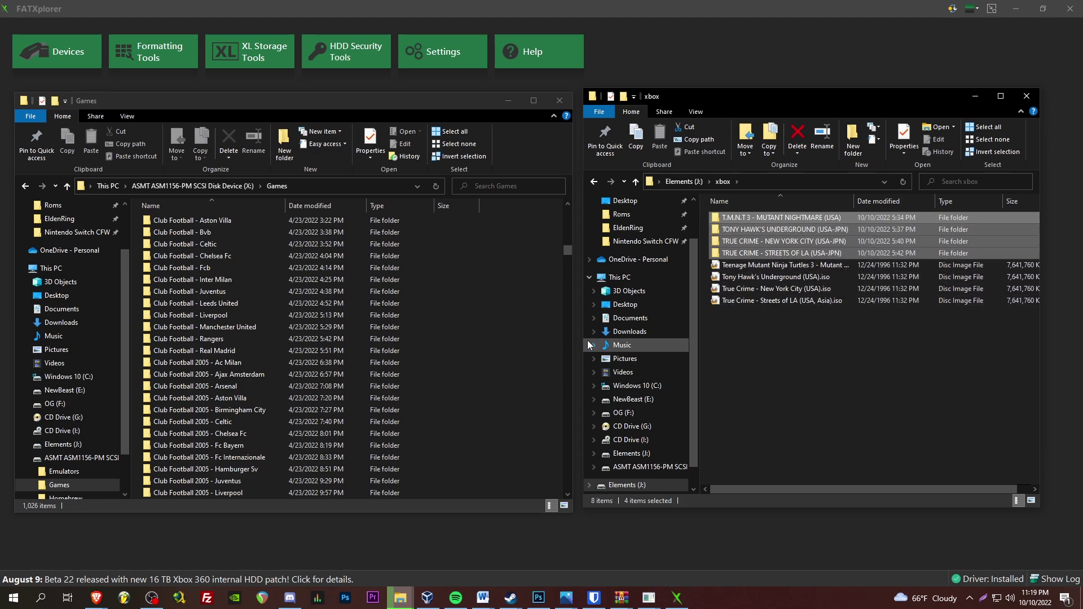
pyautogui.moveTo(813, 239); pyautogui.dragTo(133, 325)
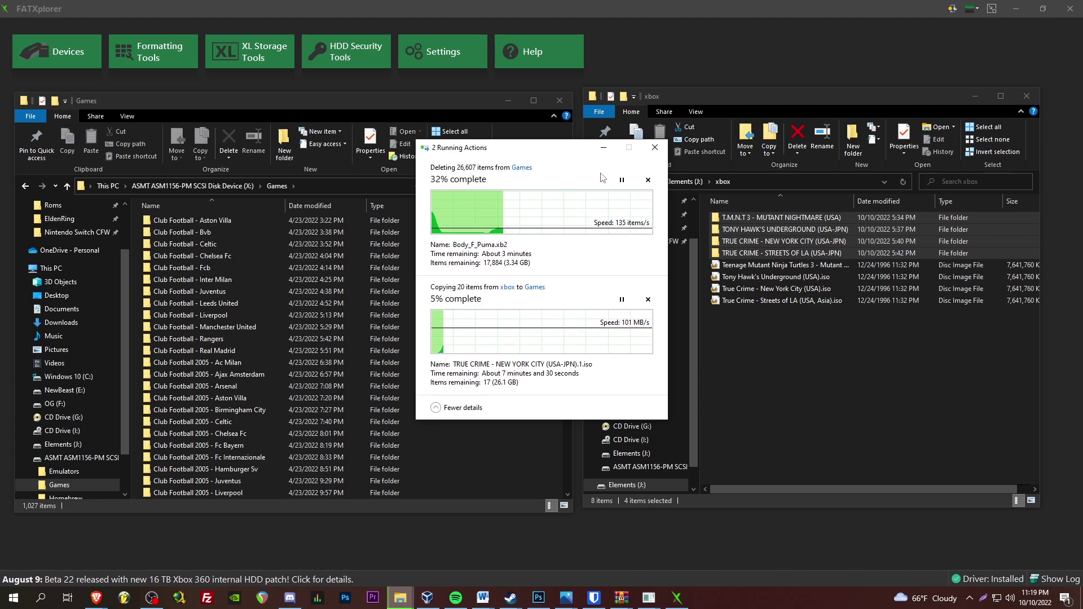
pyautogui.click(603, 147)
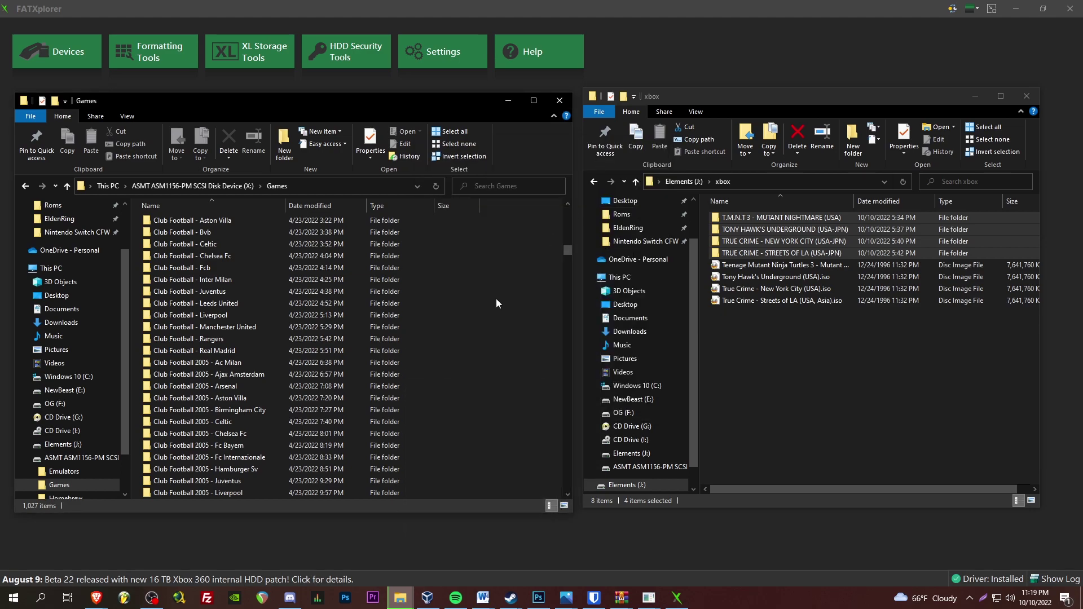
pyautogui.scroll(-10, 493, 307)
pyautogui.moveTo(566, 257); pyautogui.dragTo(563, 201)
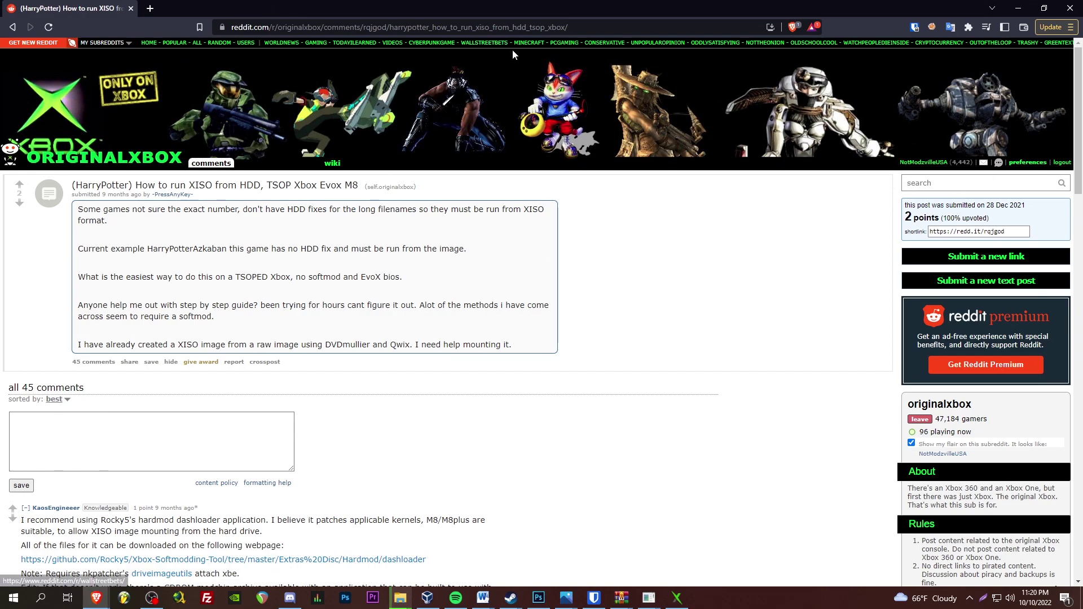
# Read the Reddit thread on running XISO images from the HDD, examining the dashloader and driveimageutils instructions in its comments
pyautogui.scroll(-5, 550, 70)
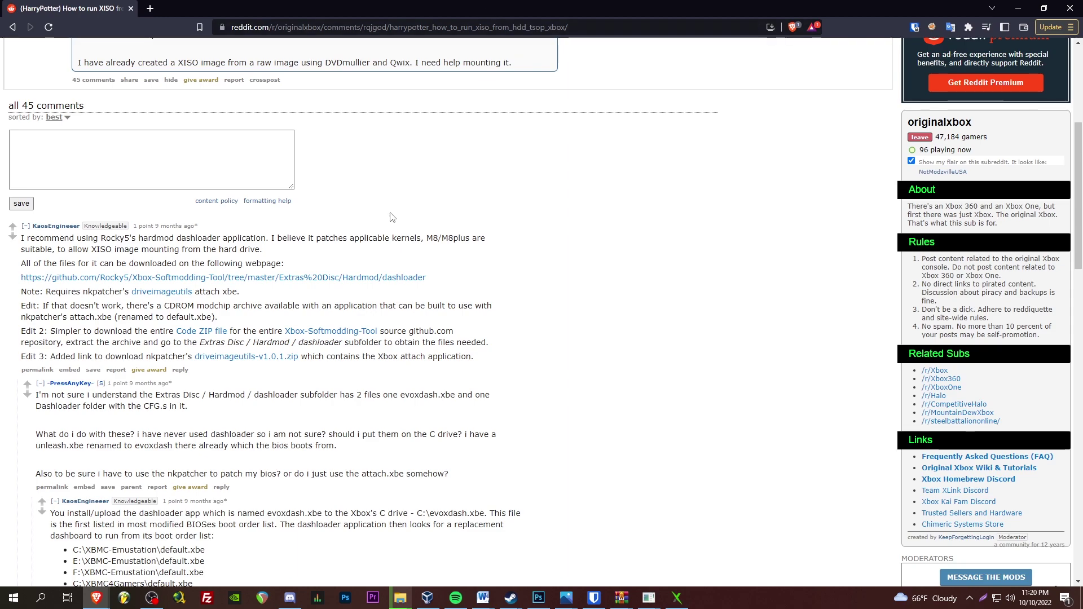
pyautogui.scroll(-4, 536, 286)
pyautogui.scroll(-3, 490, 249)
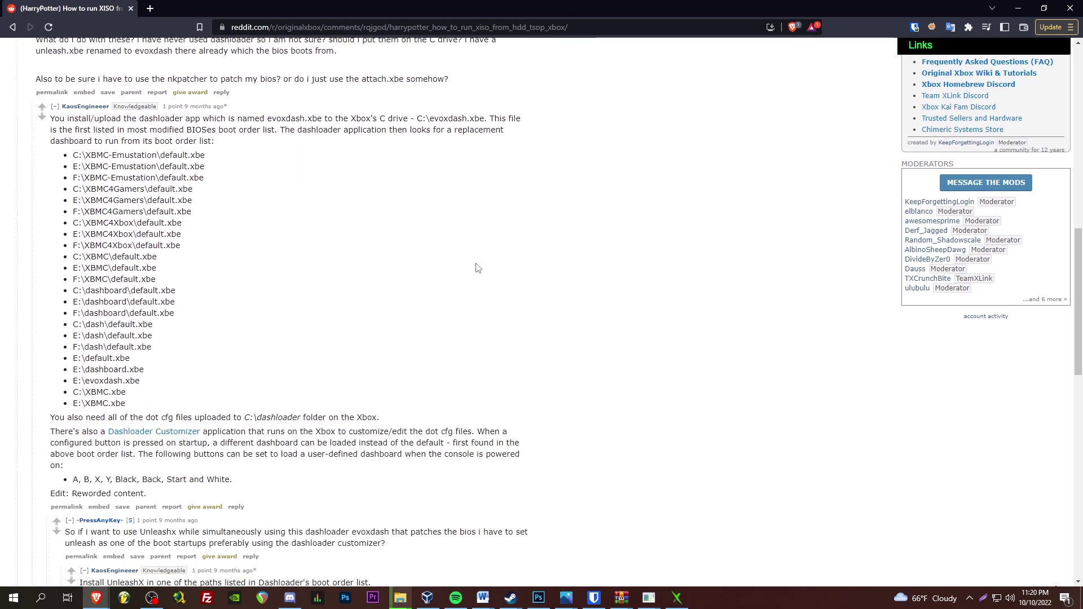
pyautogui.scroll(5, 479, 266)
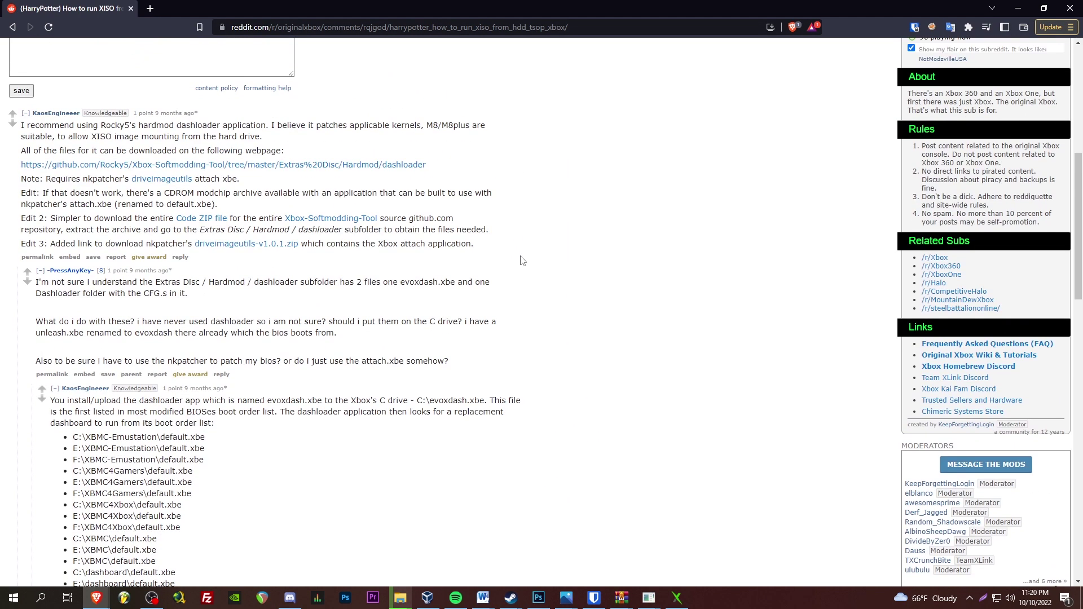
pyautogui.scroll(7, 356, 248)
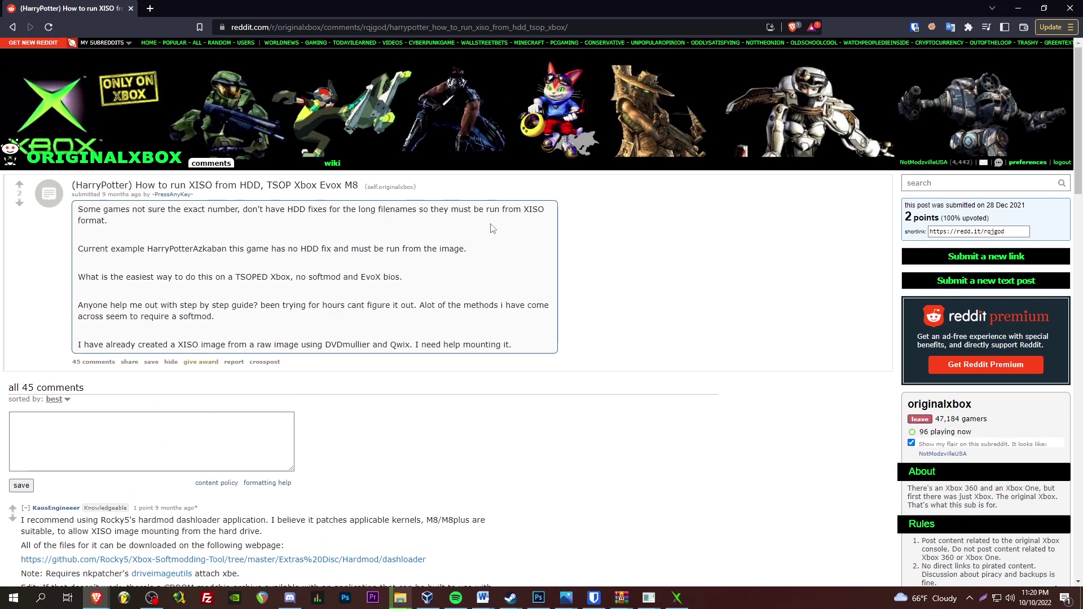
pyautogui.scroll(-5, 485, 231)
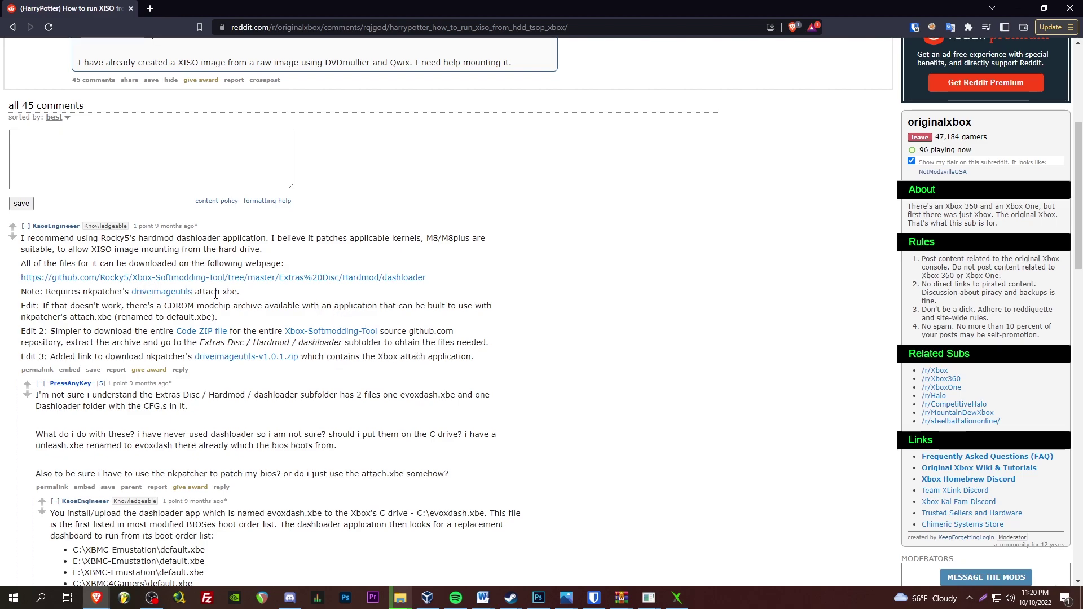
pyautogui.scroll(-10, 286, 323)
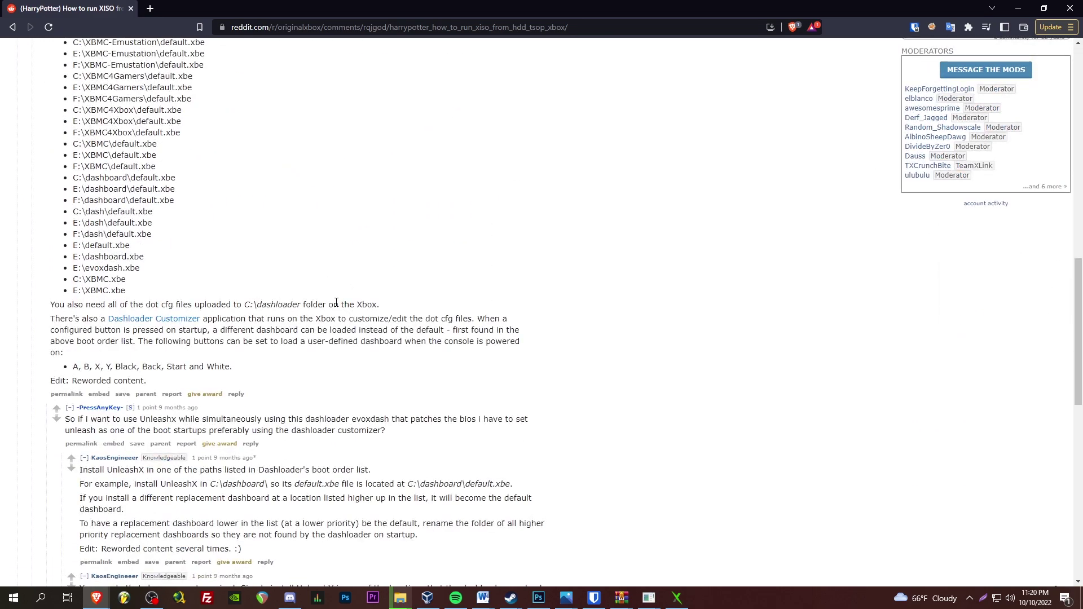
pyautogui.scroll(5, 360, 308)
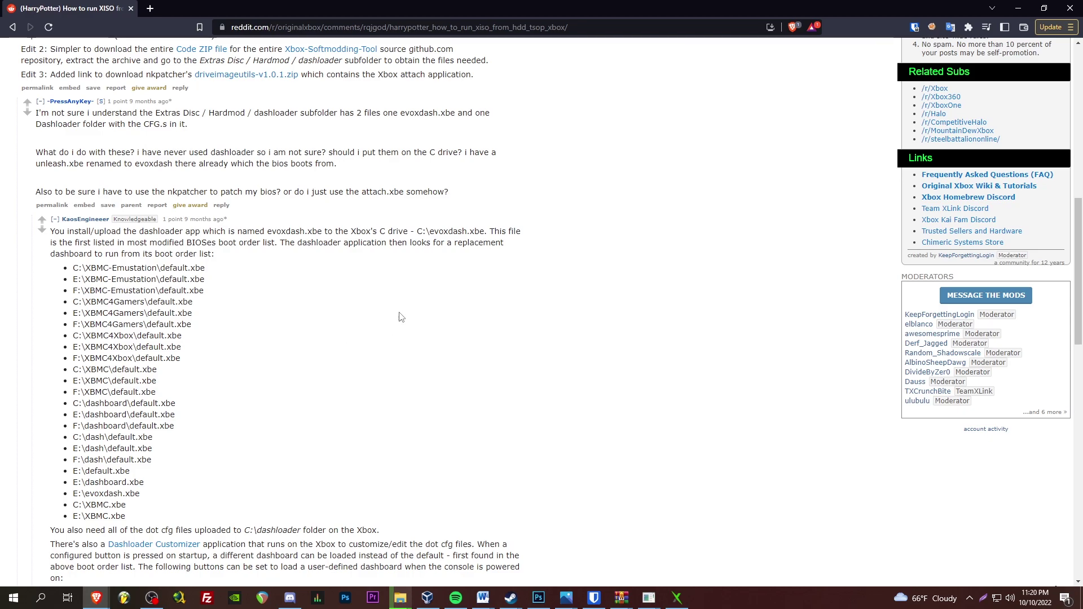
pyautogui.scroll(10, 402, 313)
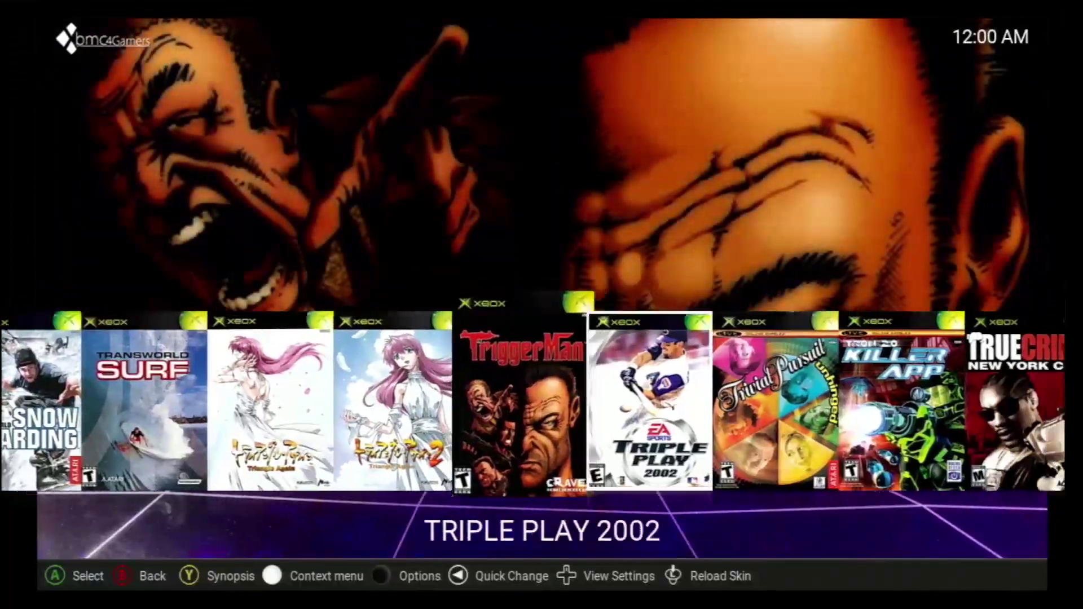
# Browse the XBMC4Gamers game library and highlight Tony Hawk's Underground (USA-JPN)
pyautogui.press('Right')
pyautogui.press('Right')
pyautogui.press('Right')
pyautogui.press('Right')
pyautogui.press('Left')
pyautogui.press('Left')
pyautogui.press('Left')
pyautogui.press('Left')
pyautogui.press('Left')
pyautogui.press('Left')
pyautogui.press('Left')
pyautogui.press('Left')
pyautogui.press('Left')
pyautogui.press('Left')
pyautogui.press('Left')
pyautogui.press('Left')
pyautogui.press('Left')
pyautogui.press('Left')
pyautogui.press('Left')
pyautogui.press('Left')
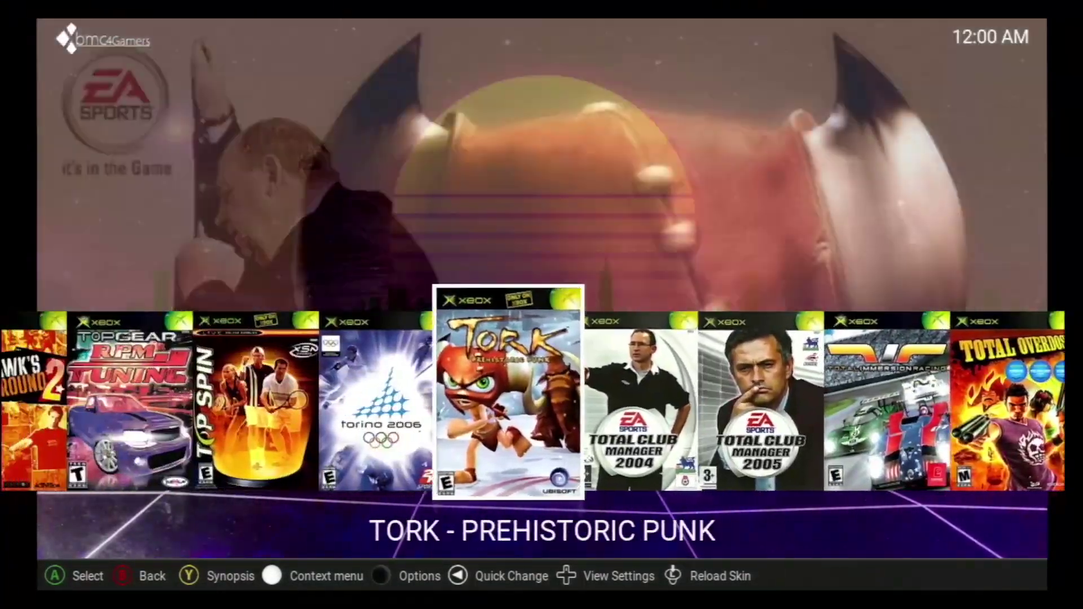
pyautogui.press('Left')
pyautogui.press('Left')
pyautogui.press('Left')
pyautogui.press('Left')
pyautogui.press('Left')
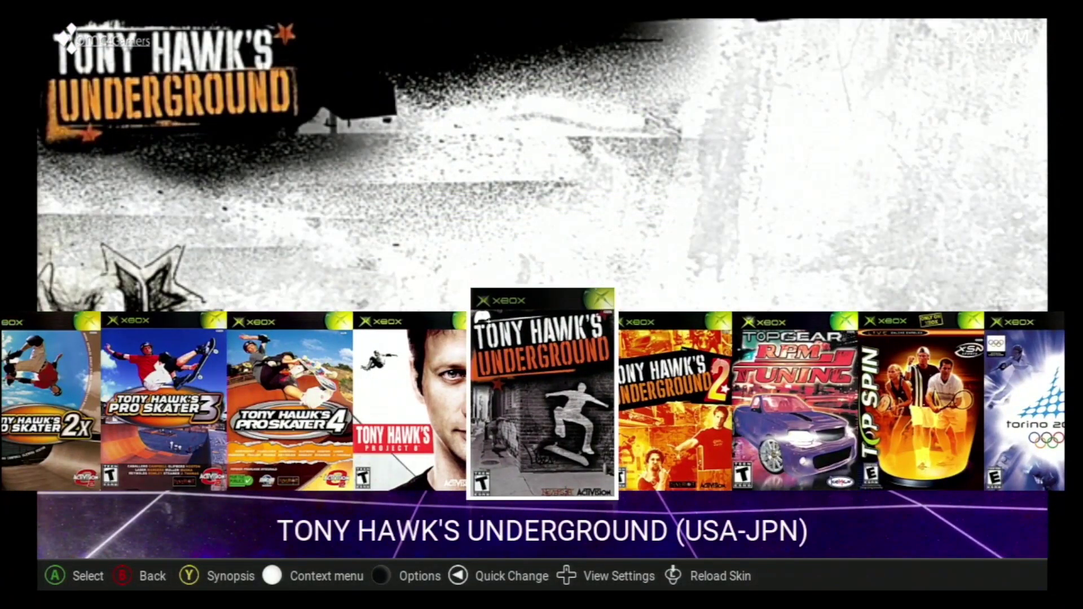